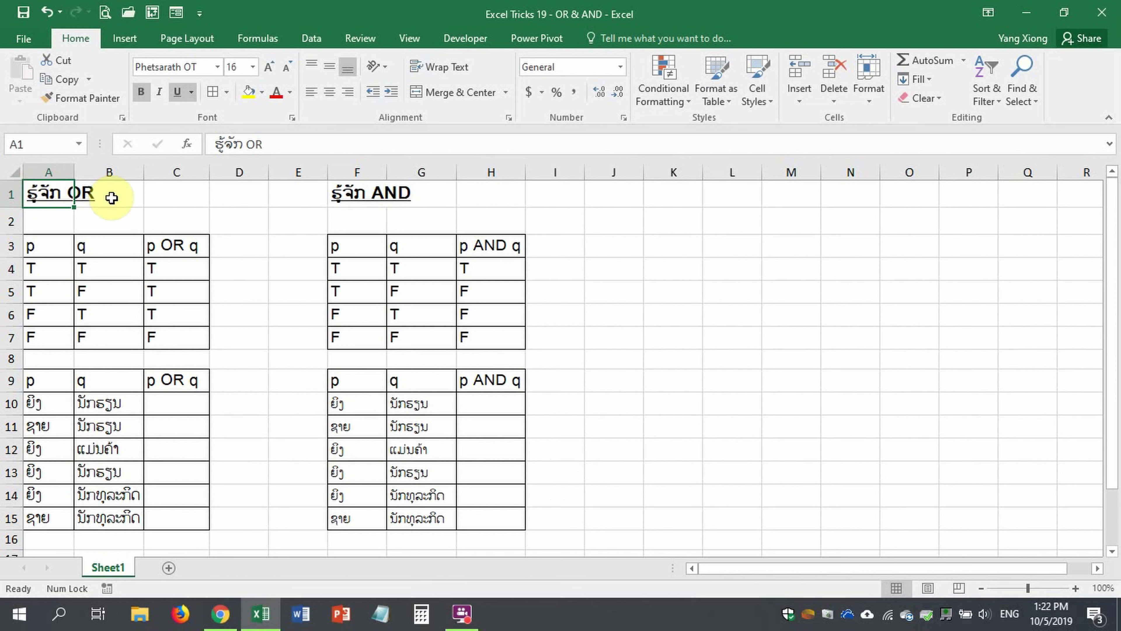
Step: Walk through the OR table's title, header and rows 4–5, each giving result T
{"action": "mouse_move", "coordinate": [47, 182]}
{"action": "left_mouse_down"}
{"action": "mouse_move", "coordinate": [43, 196]}
{"action": "mouse_move", "coordinate": [117, 196]}
{"action": "left_mouse_up"}
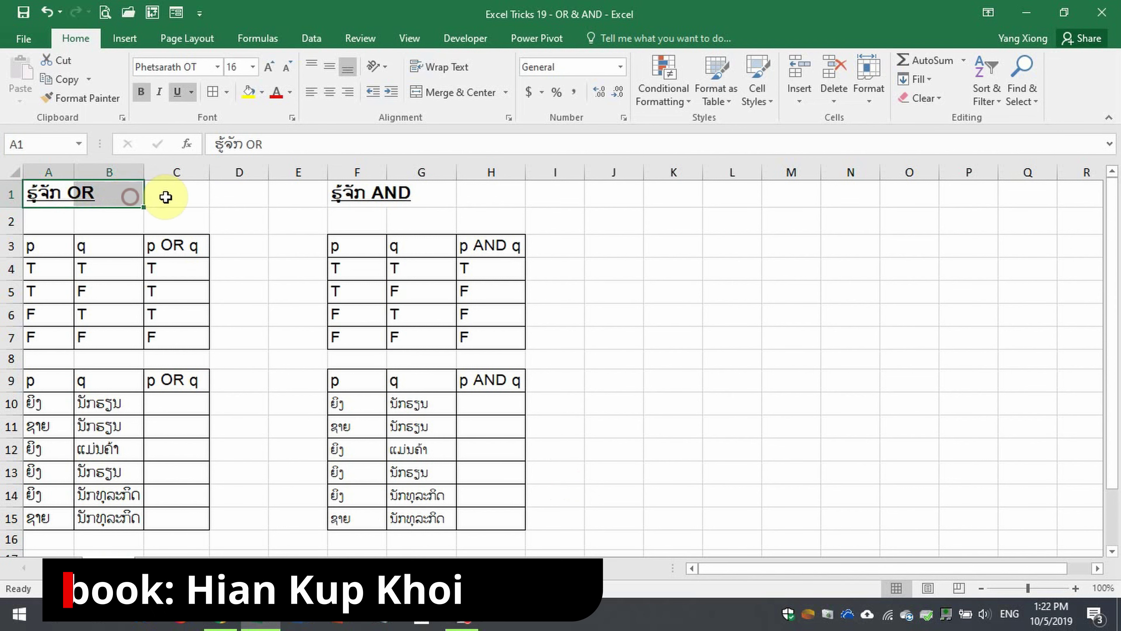
{"action": "left_click", "coordinate": [218, 212]}
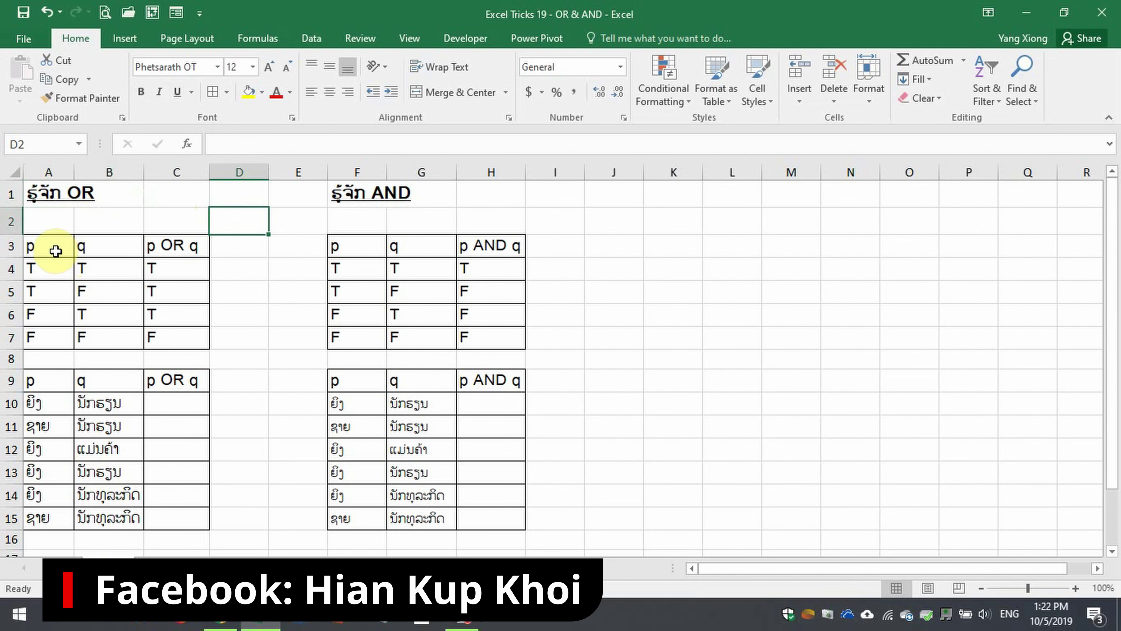
{"action": "left_click_drag", "start_coordinate": [50, 247], "coordinate": [172, 250]}
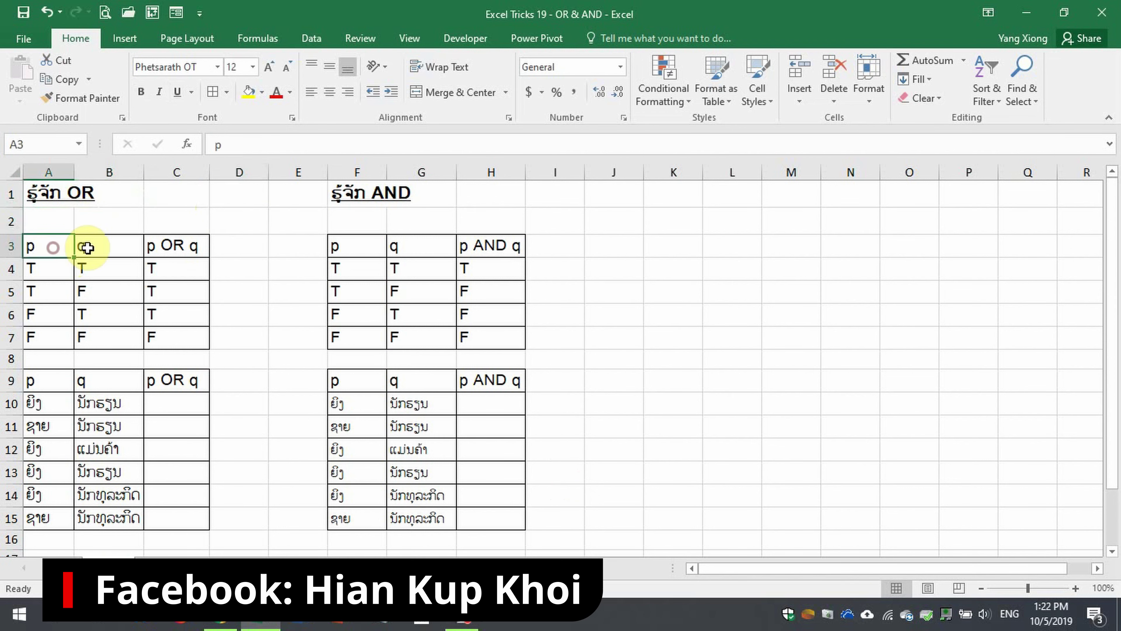
{"action": "left_click", "coordinate": [39, 265]}
{"action": "left_click", "coordinate": [95, 267]}
{"action": "left_click", "coordinate": [169, 273]}
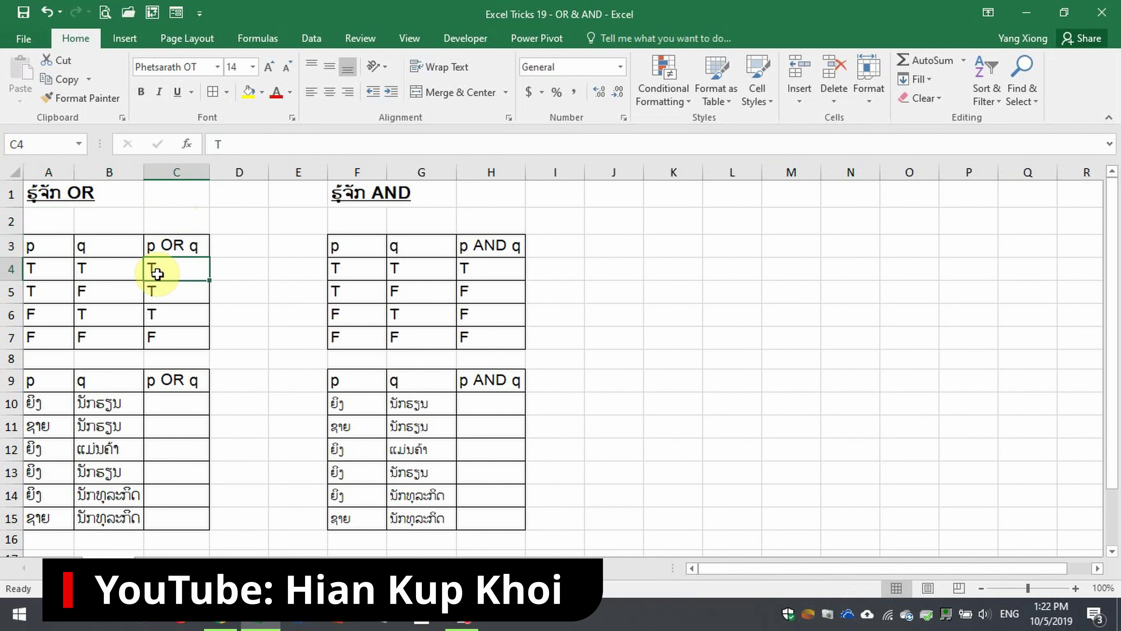
{"action": "left_click", "coordinate": [48, 292]}
{"action": "left_click", "coordinate": [86, 292]}
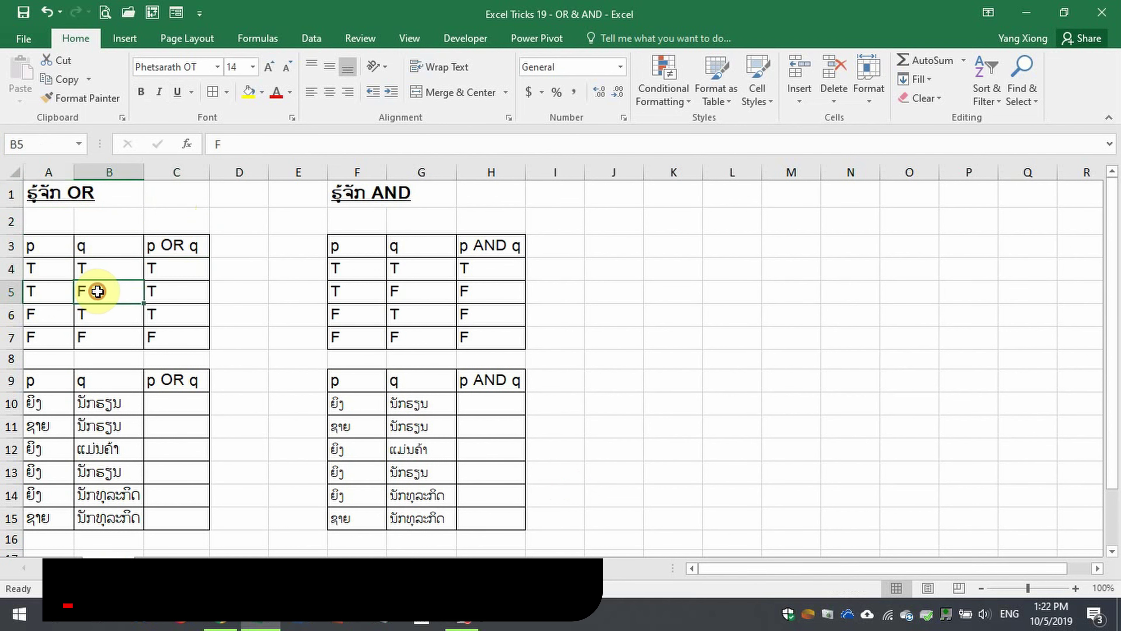
{"action": "left_click", "coordinate": [170, 291]}
Step: Show OR rows 6 and 7: F or T gives T, F or F gives F
{"action": "left_click", "coordinate": [51, 313]}
{"action": "left_click", "coordinate": [91, 315]}
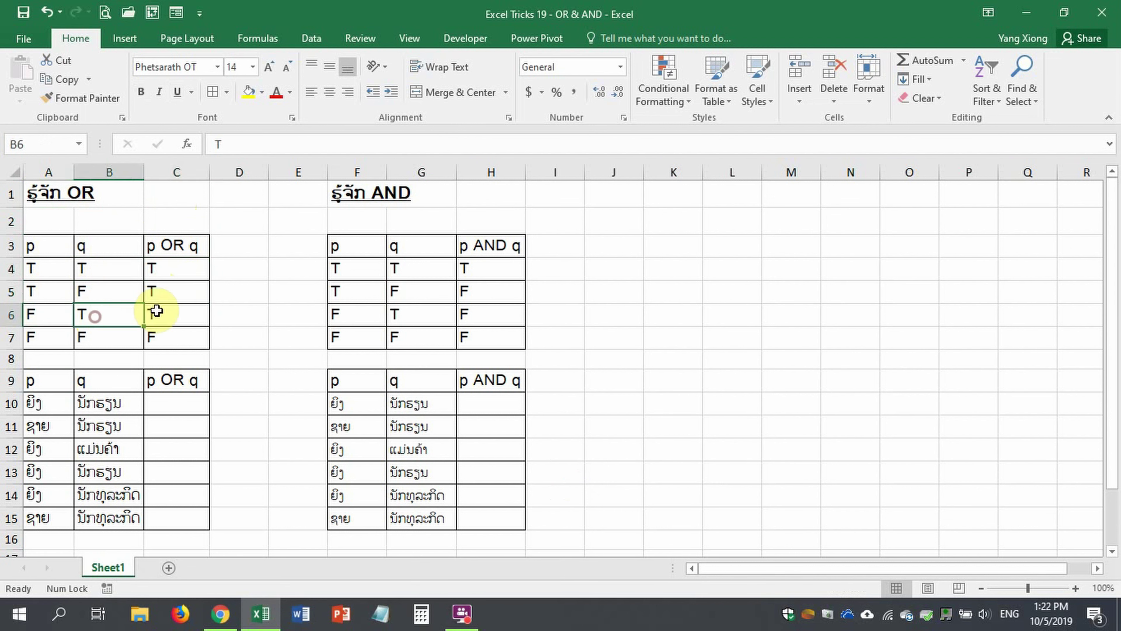
{"action": "left_click", "coordinate": [159, 314]}
{"action": "left_click", "coordinate": [58, 337]}
{"action": "left_click", "coordinate": [97, 336]}
{"action": "left_click", "coordinate": [161, 332]}
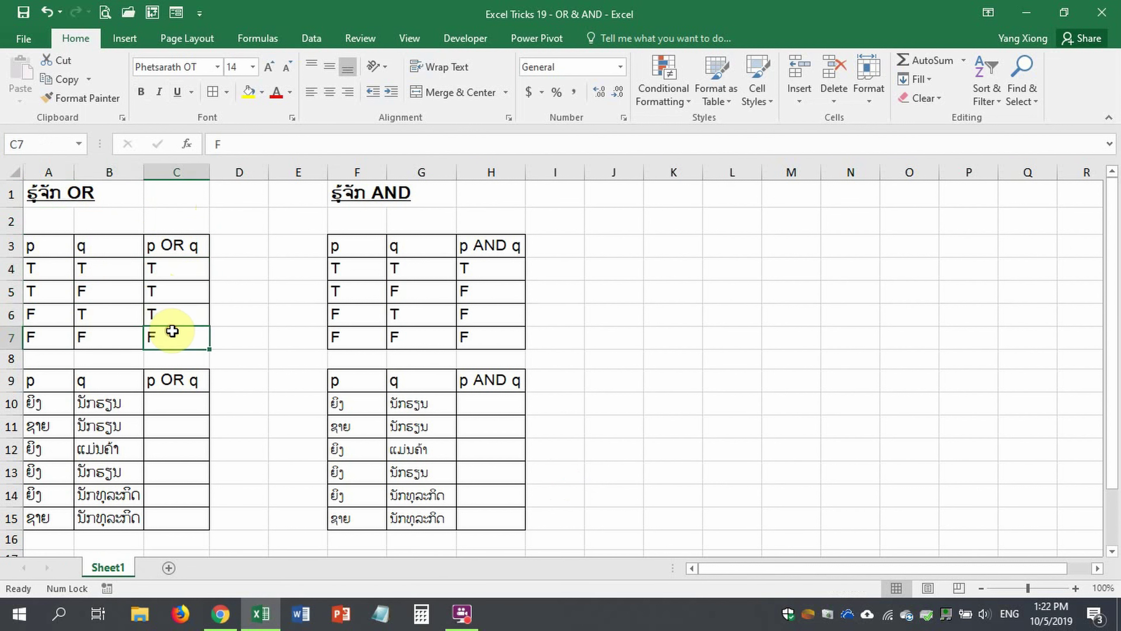
Step: Walk through the AND table: row 4 gives T, rows 5–7 give F
{"action": "left_click", "coordinate": [356, 189]}
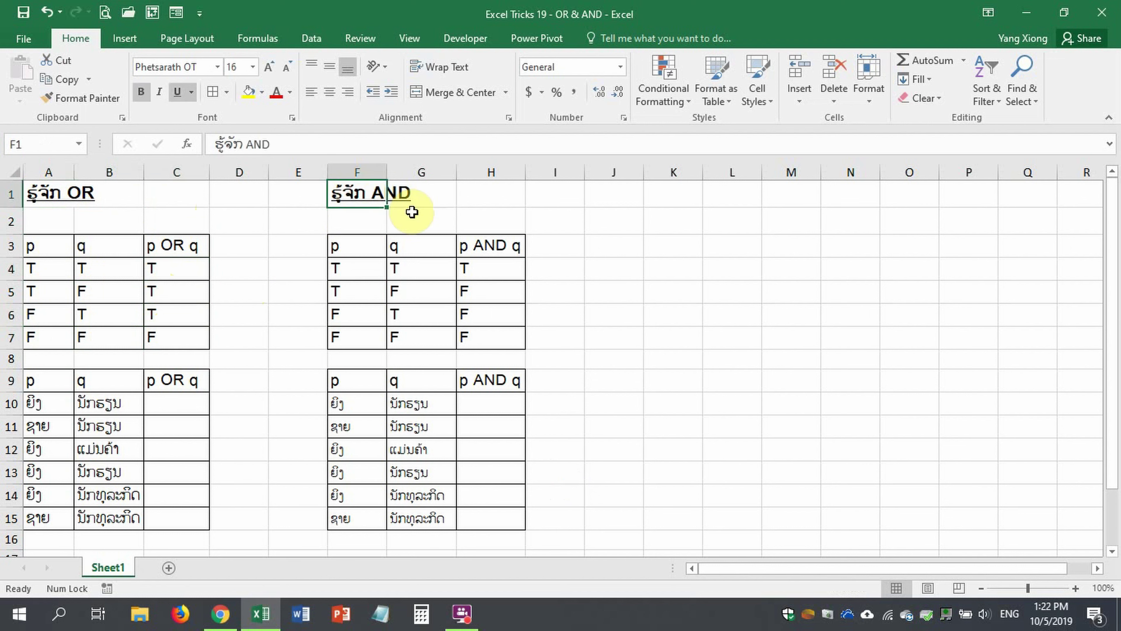
{"action": "left_click", "coordinate": [413, 211]}
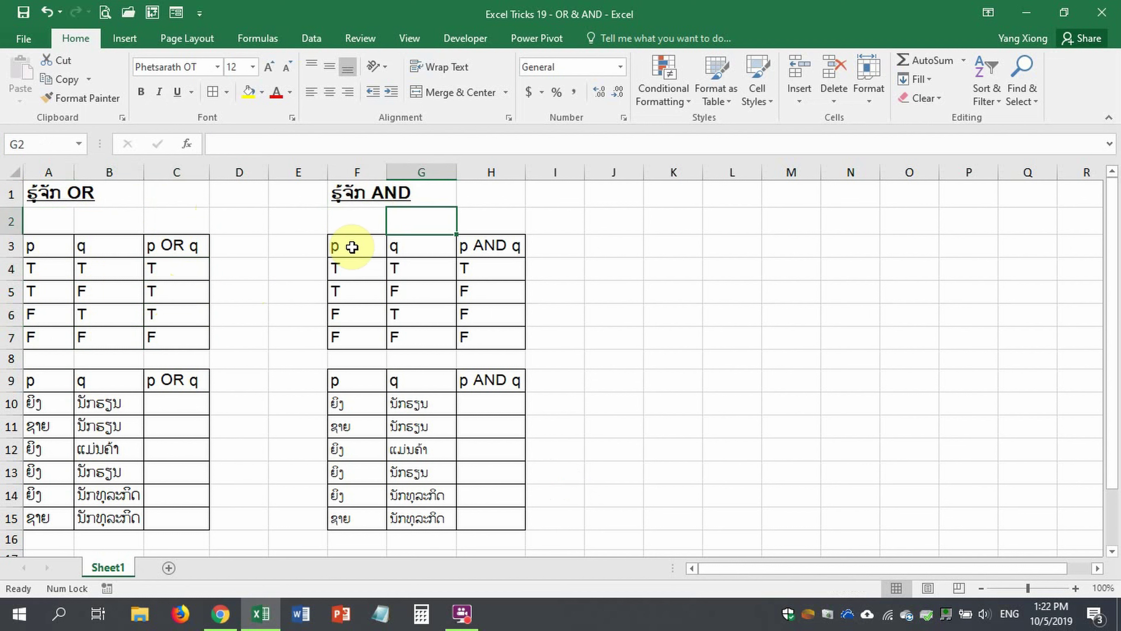
{"action": "mouse_move", "coordinate": [352, 246]}
{"action": "left_mouse_down"}
{"action": "mouse_move", "coordinate": [411, 266]}
{"action": "mouse_move", "coordinate": [475, 268]}
{"action": "left_mouse_up"}
{"action": "left_click", "coordinate": [485, 268]}
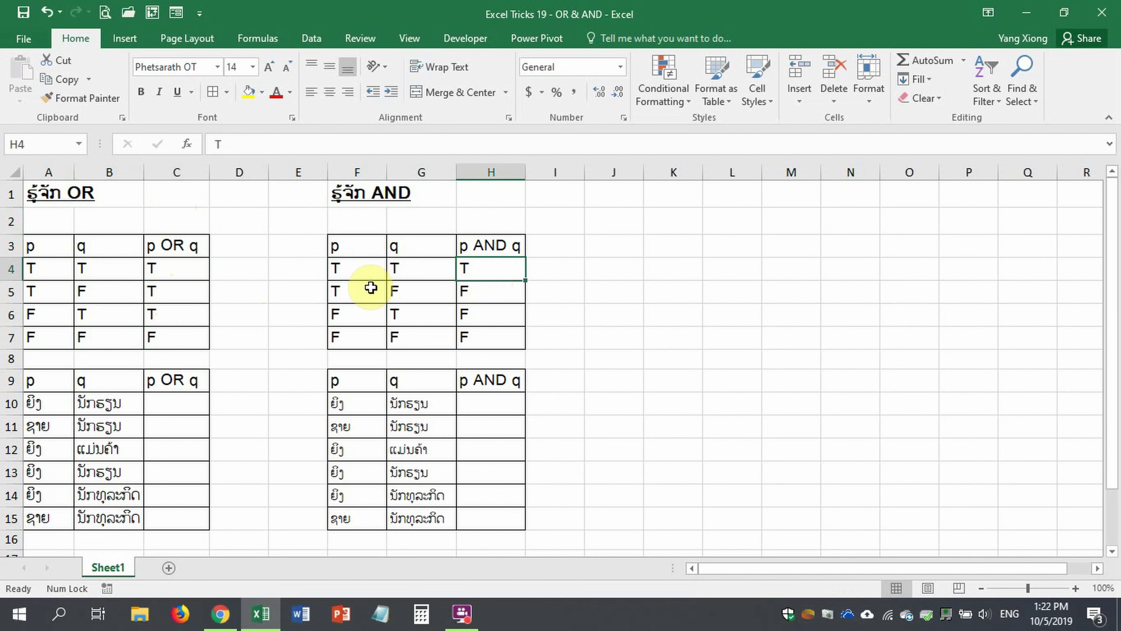
{"action": "left_click_drag", "start_coordinate": [371, 287], "coordinate": [400, 289]}
{"action": "left_click", "coordinate": [468, 292]}
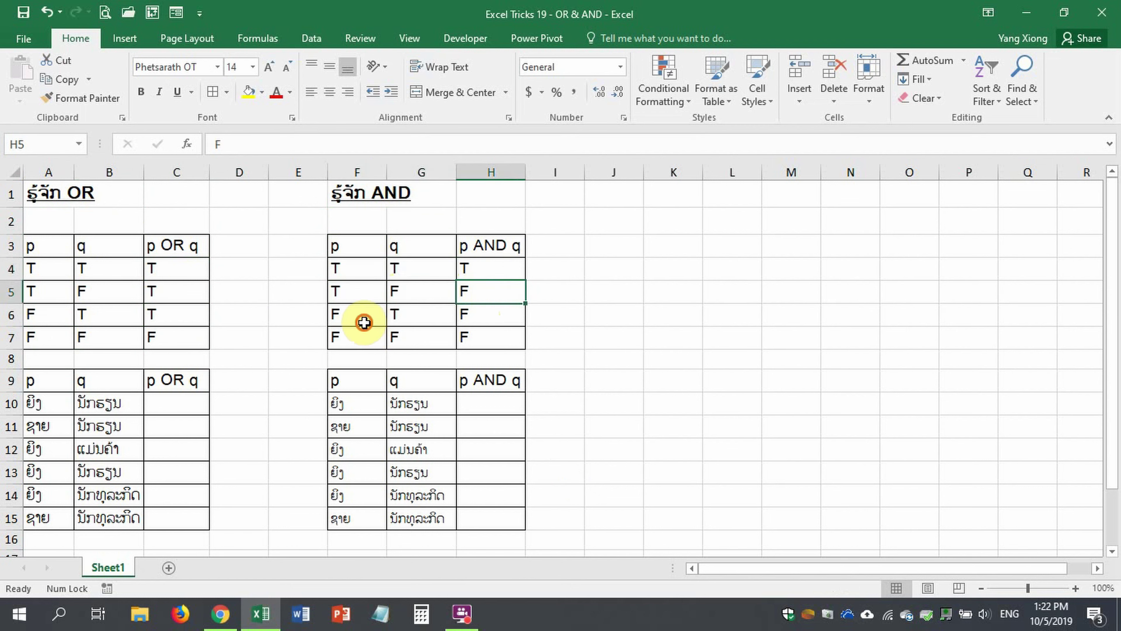
{"action": "mouse_move", "coordinate": [364, 322]}
{"action": "left_mouse_down"}
{"action": "mouse_move", "coordinate": [407, 318]}
{"action": "mouse_move", "coordinate": [432, 338]}
{"action": "left_mouse_up"}
{"action": "left_click", "coordinate": [475, 313]}
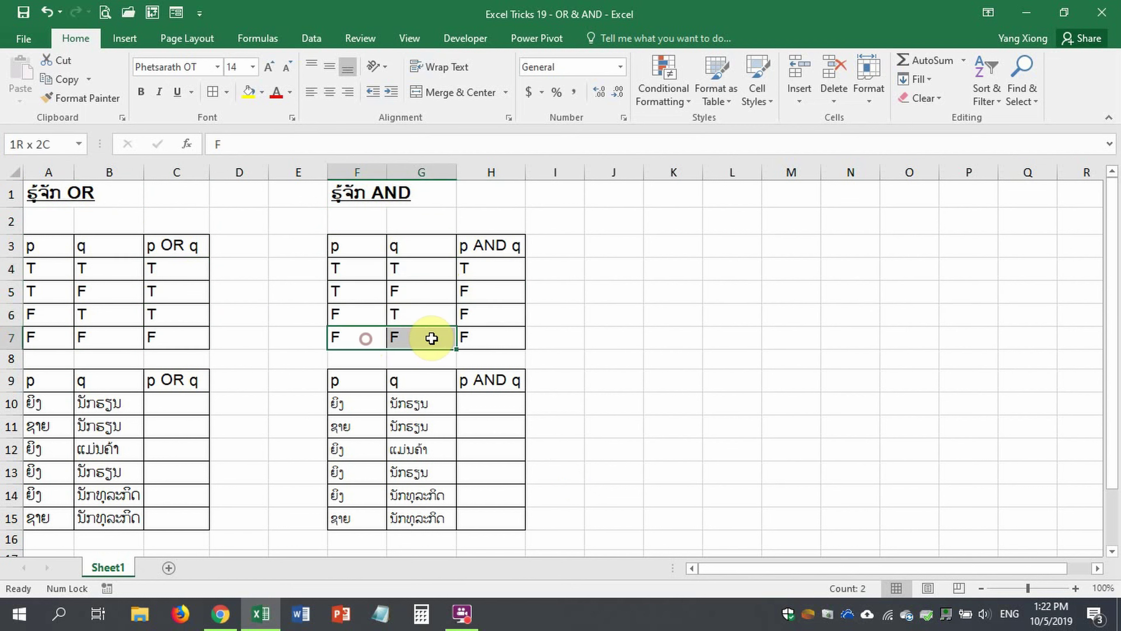
{"action": "left_click", "coordinate": [482, 336]}
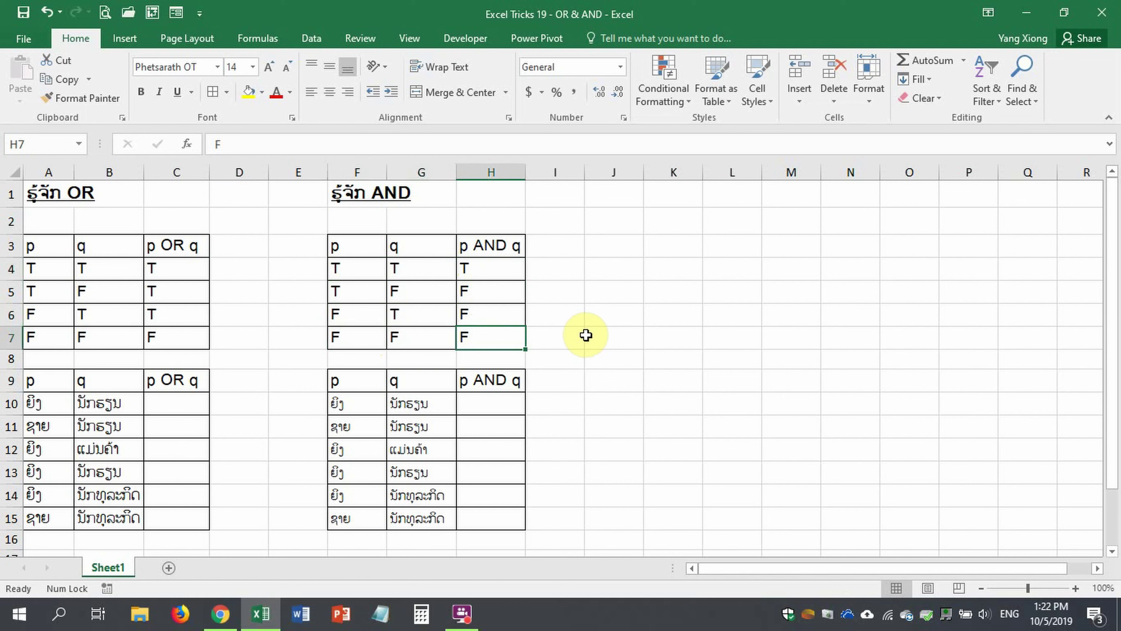
Step: On the Wikipedia truth table page, highlight the conjunction (AND) truth table
{"action": "left_click", "coordinate": [226, 605]}
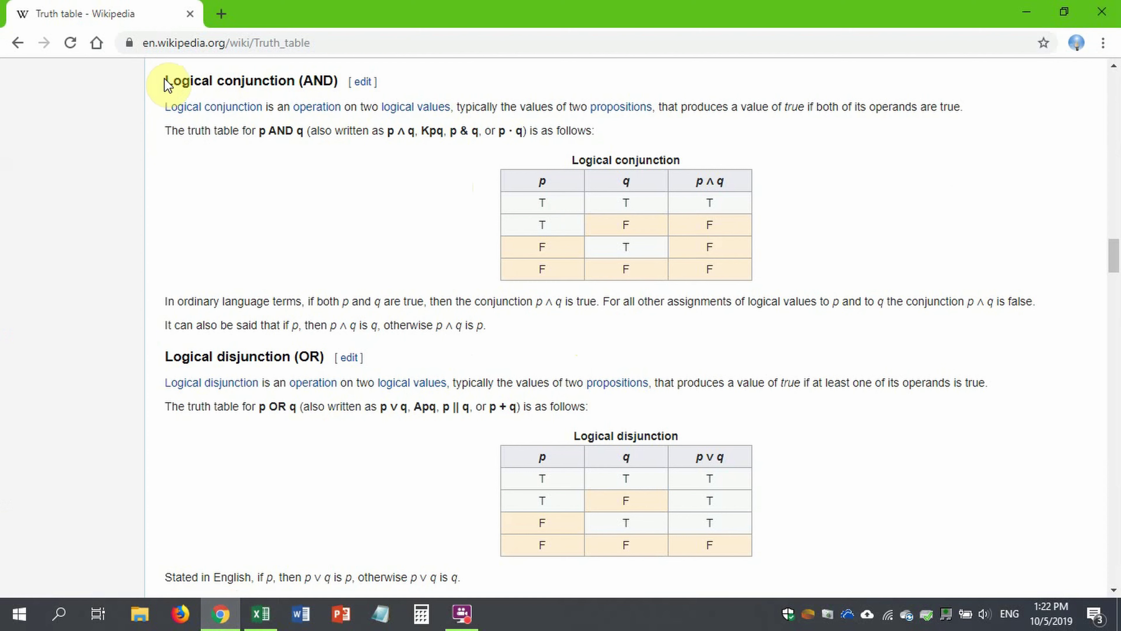
{"action": "mouse_move", "coordinate": [165, 82]}
{"action": "left_mouse_down"}
{"action": "mouse_move", "coordinate": [270, 80]}
{"action": "mouse_move", "coordinate": [307, 117]}
{"action": "mouse_move", "coordinate": [338, 118]}
{"action": "left_mouse_up"}
{"action": "scroll", "coordinate": [358, 182], "scroll_direction": "down", "scroll_amount": 1}
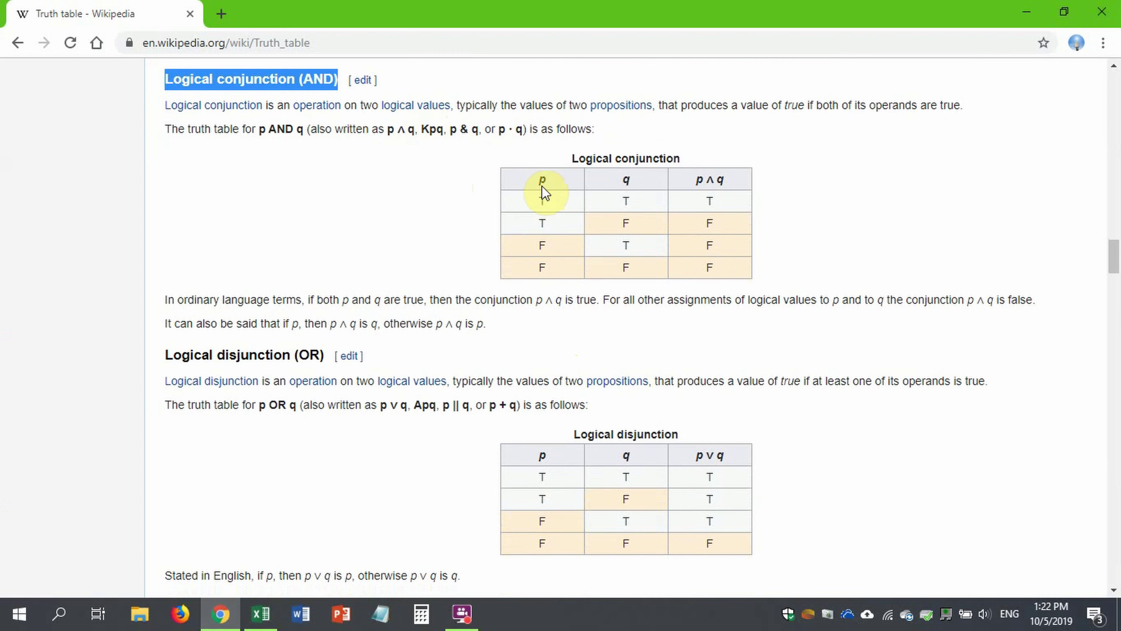
{"action": "left_click_drag", "start_coordinate": [538, 182], "coordinate": [714, 270]}
{"action": "left_click", "coordinate": [790, 236]}
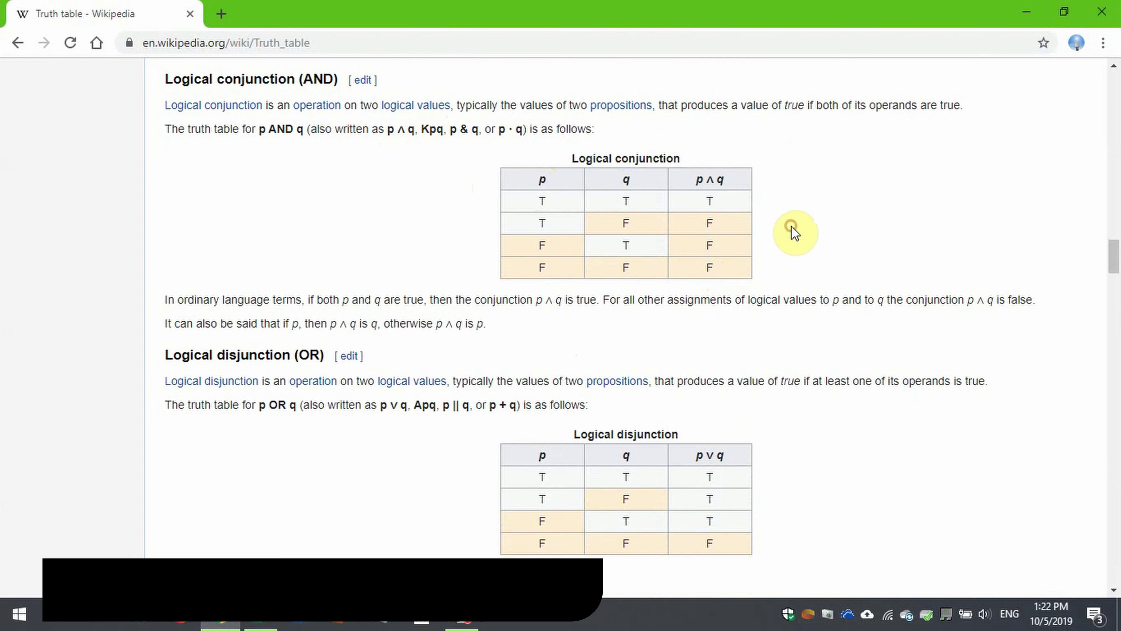
Step: Highlight the Logical disjunction heading, caption and truth table, then return to the spreadsheet
{"action": "left_click_drag", "start_coordinate": [166, 355], "coordinate": [316, 349]}
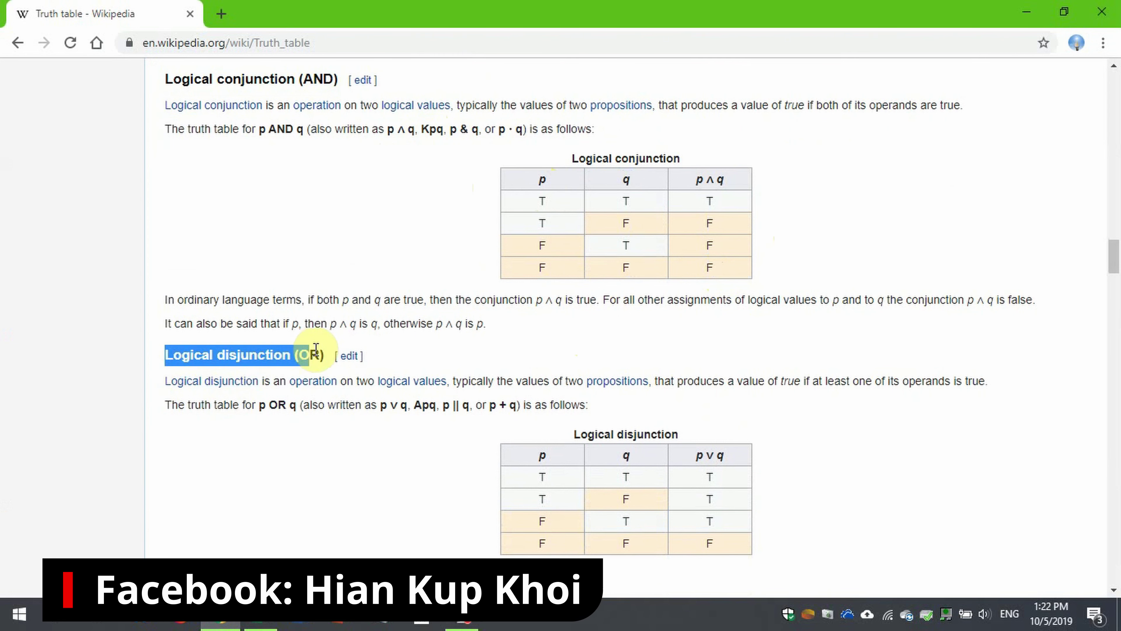
{"action": "left_click", "coordinate": [192, 425]}
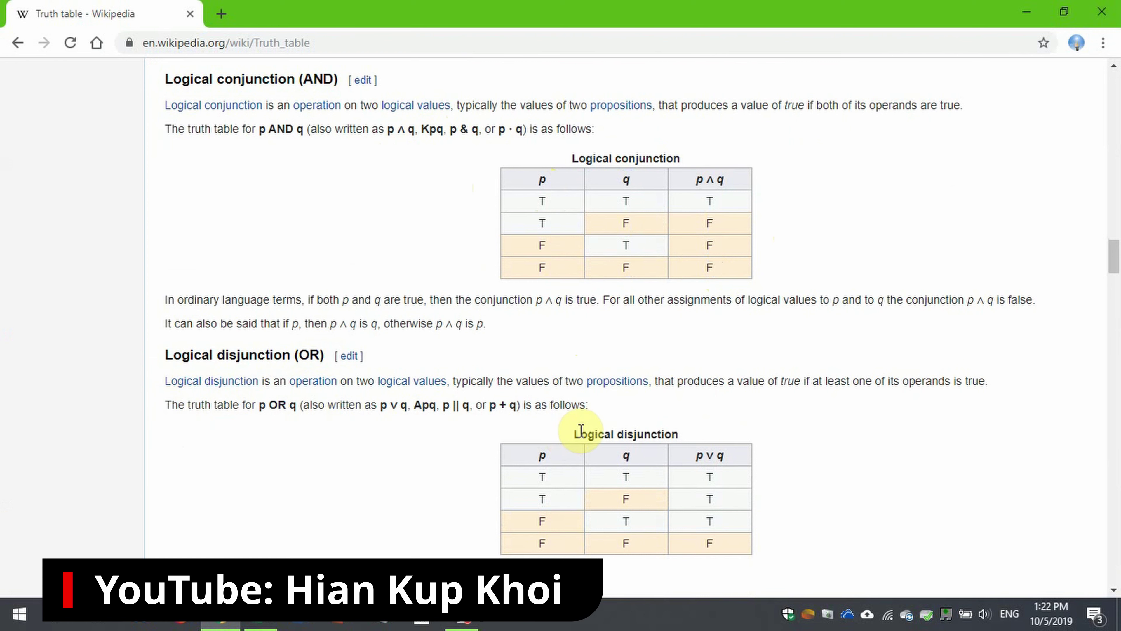
{"action": "left_click_drag", "start_coordinate": [572, 435], "coordinate": [717, 439]}
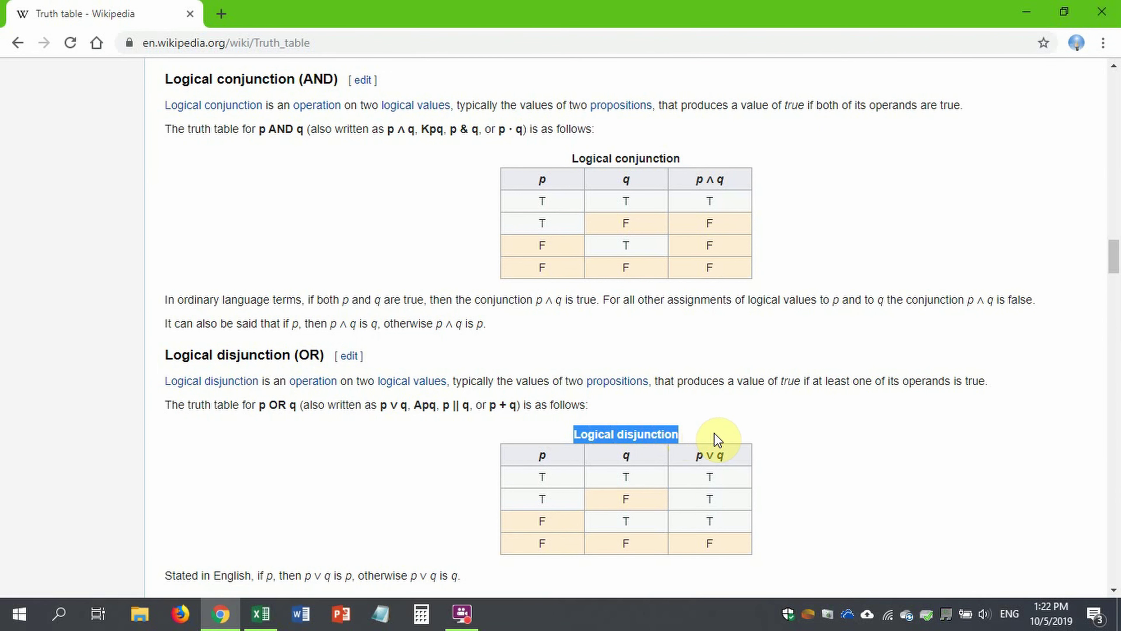
{"action": "left_click_drag", "start_coordinate": [541, 463], "coordinate": [713, 546]}
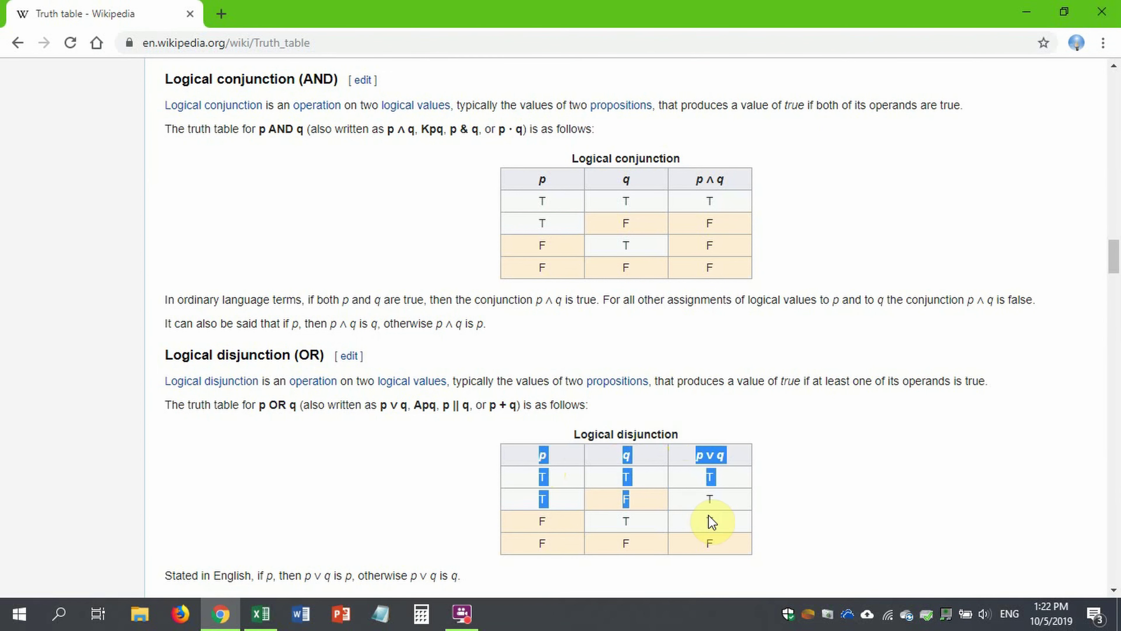
{"action": "left_click", "coordinate": [800, 463]}
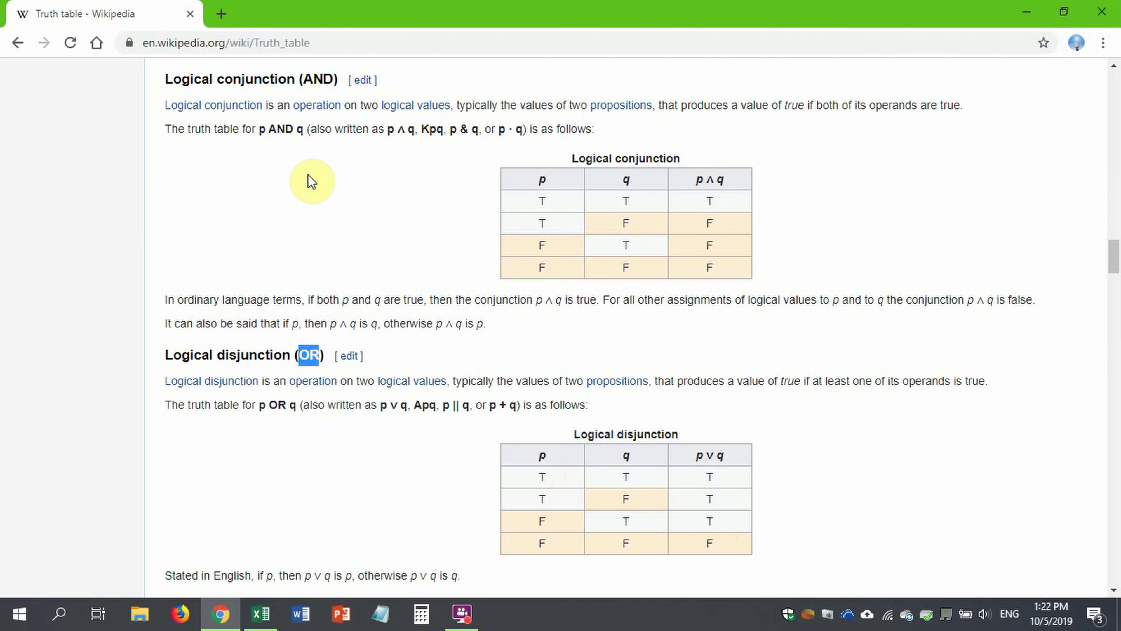
{"action": "left_click", "coordinate": [314, 76]}
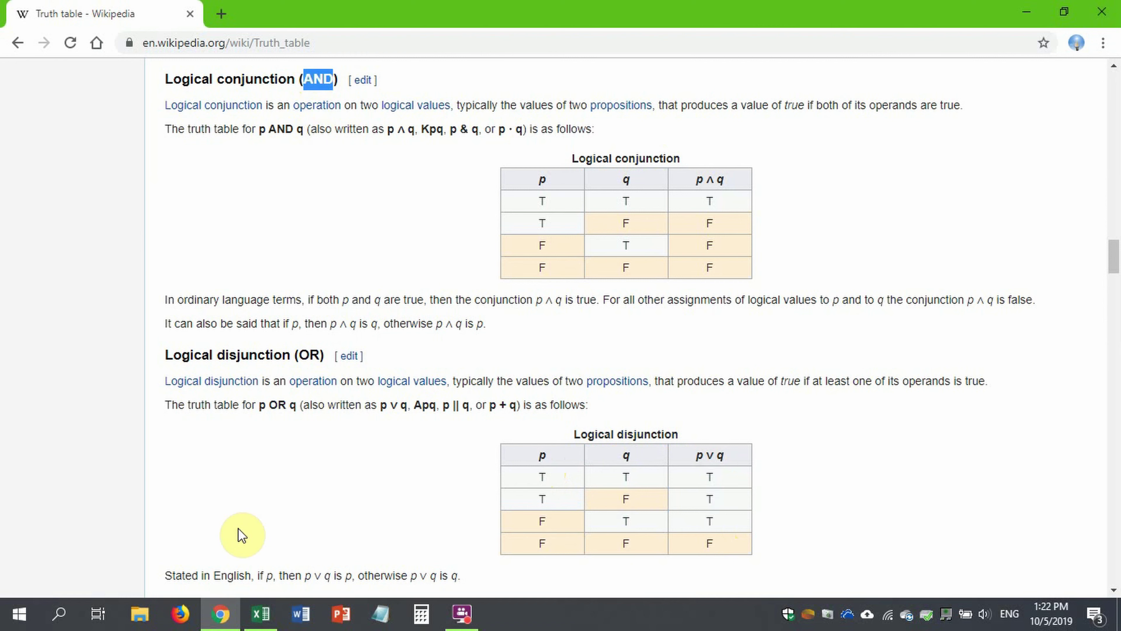
{"action": "left_click", "coordinate": [260, 612]}
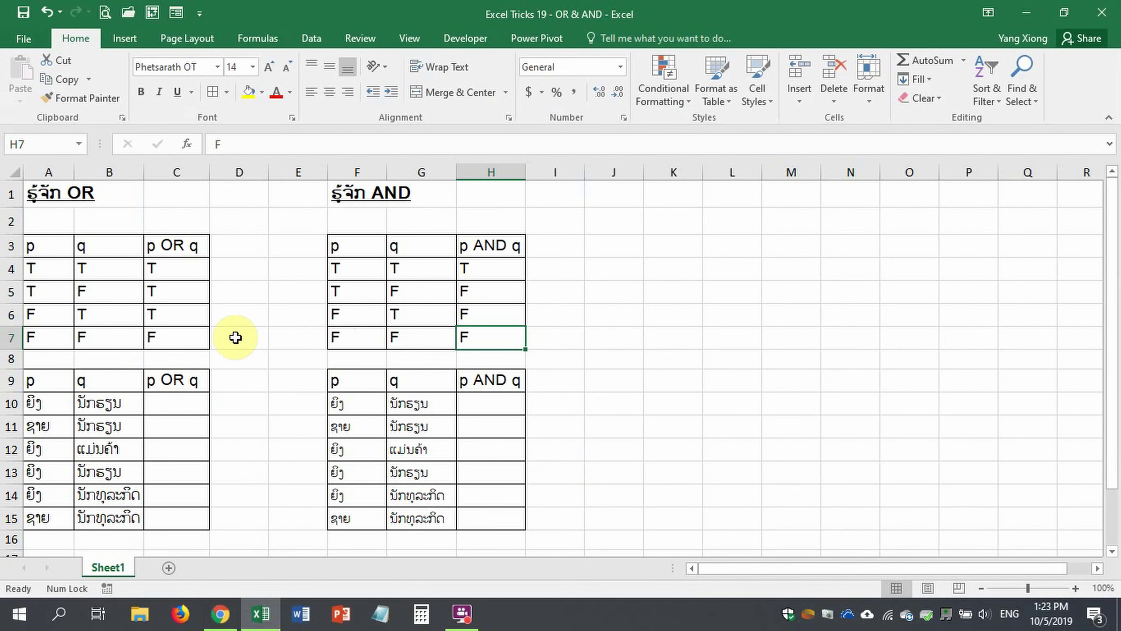
Step: Enter =OR(A10="ຍິງ",B10="ນັກຮຽນ") in C10, returning TRUE
{"action": "left_click", "coordinate": [181, 410]}
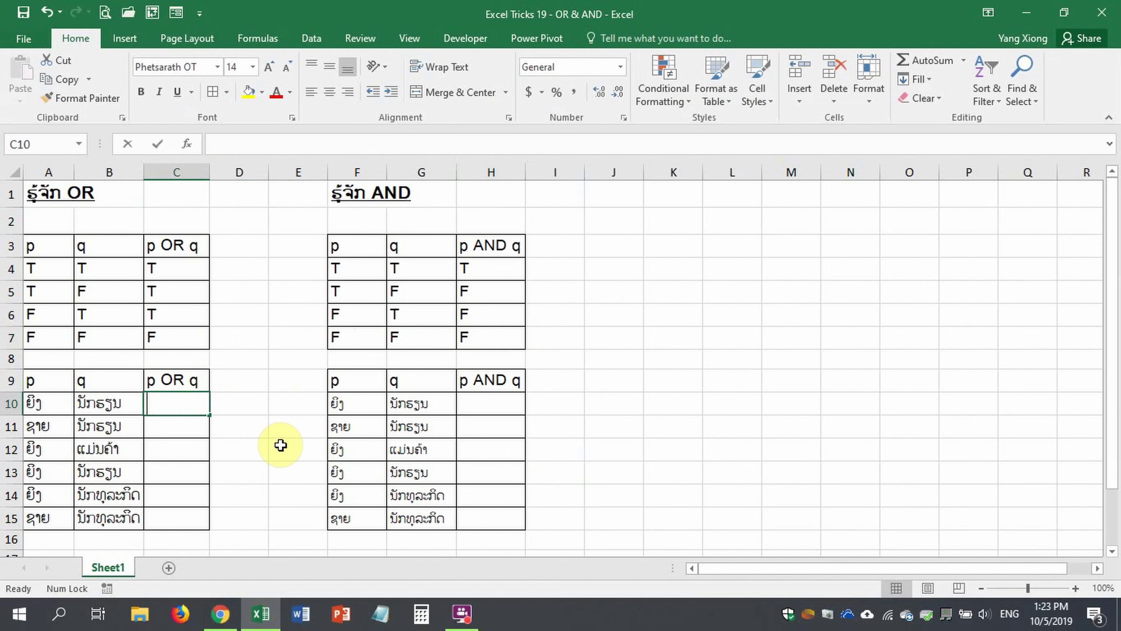
{"action": "type", "text": "=or"}
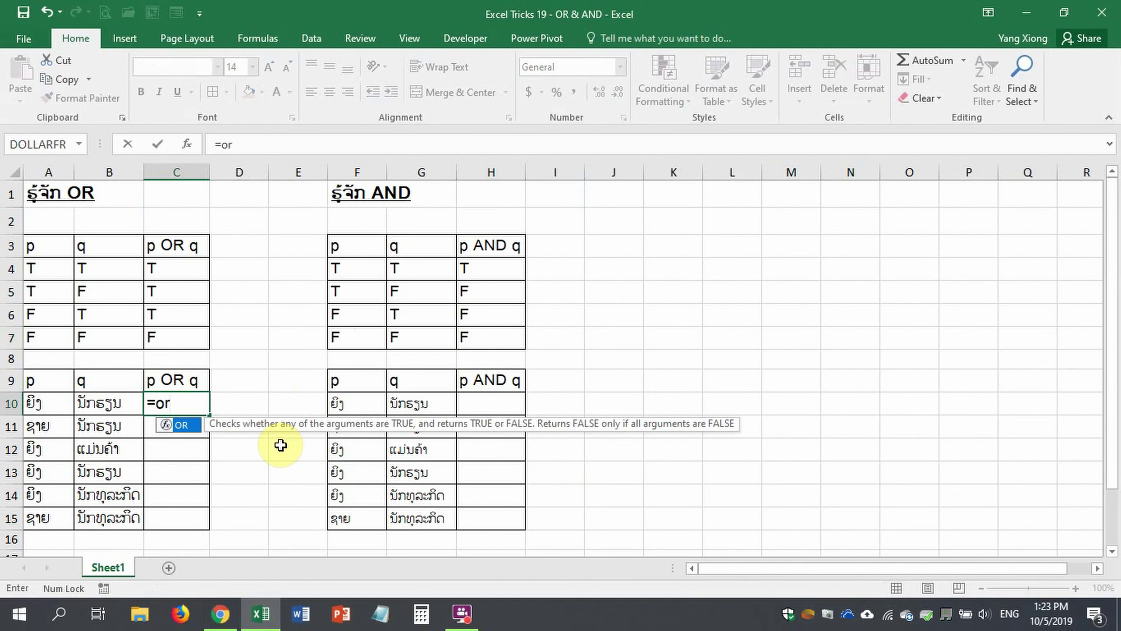
{"action": "key", "text": "Tab"}
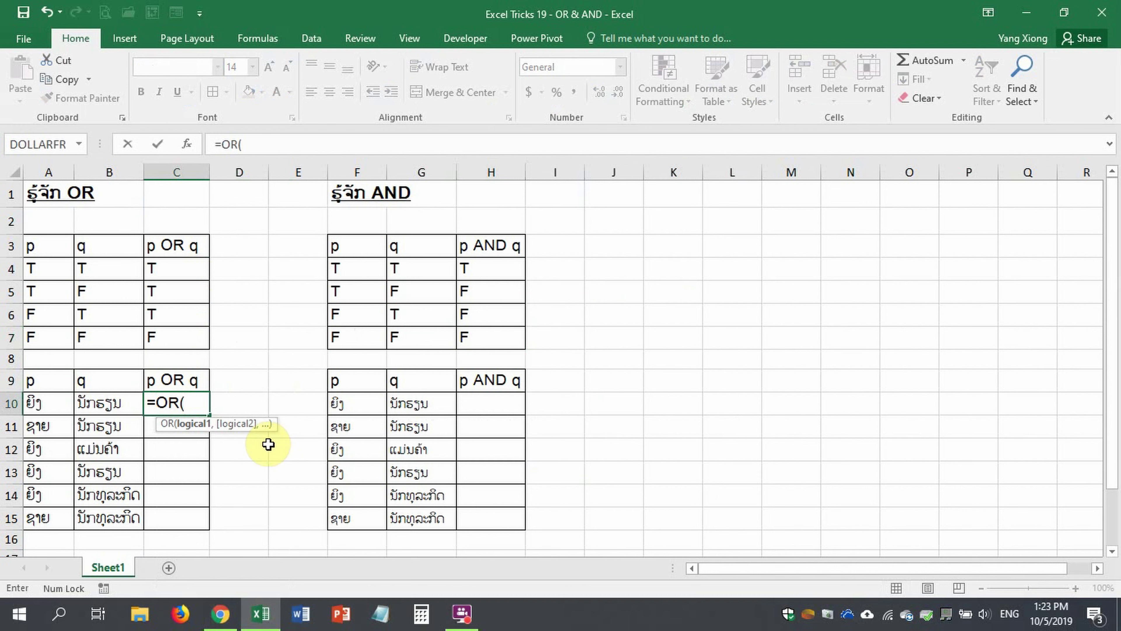
{"action": "left_click", "coordinate": [54, 399]}
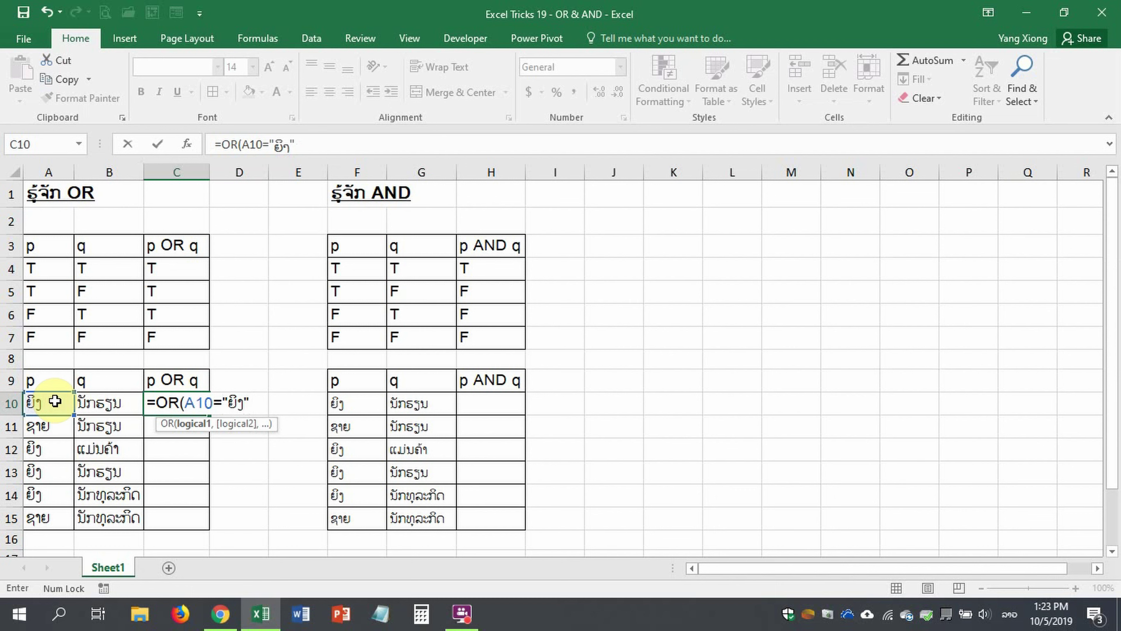
{"action": "type", "text": ","}
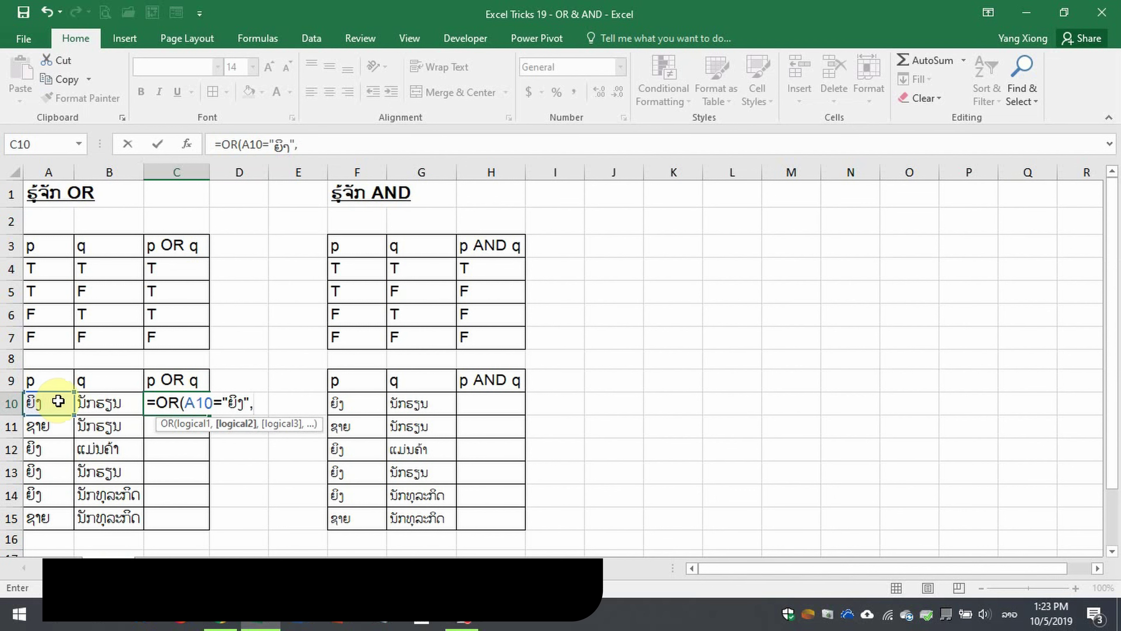
{"action": "left_click", "coordinate": [96, 401]}
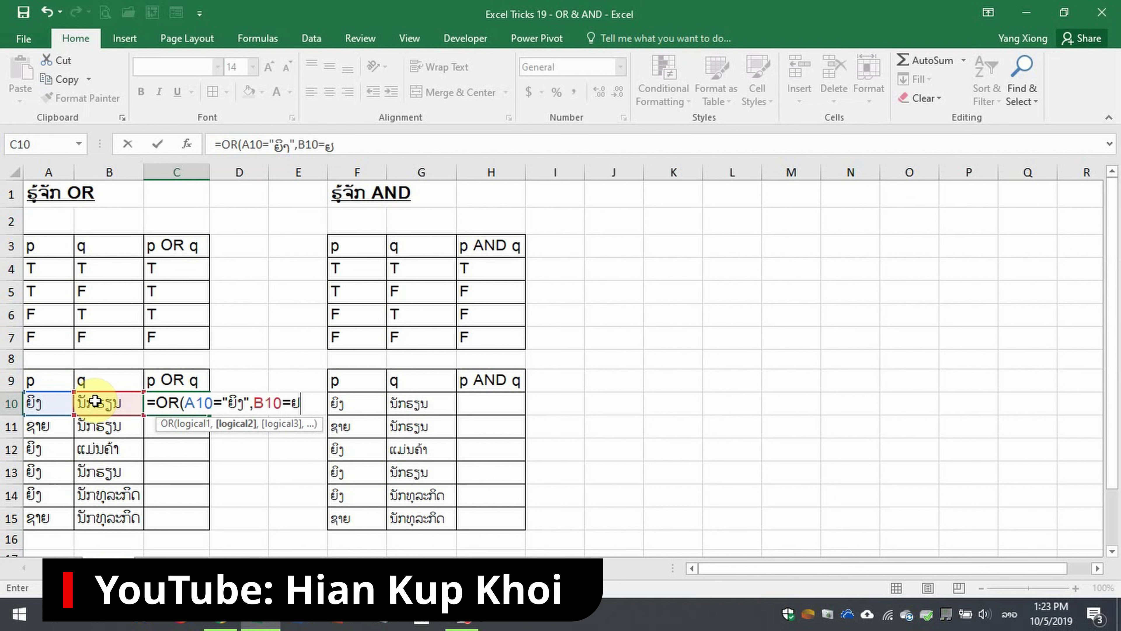
{"action": "type", "text": "ນັກ"}
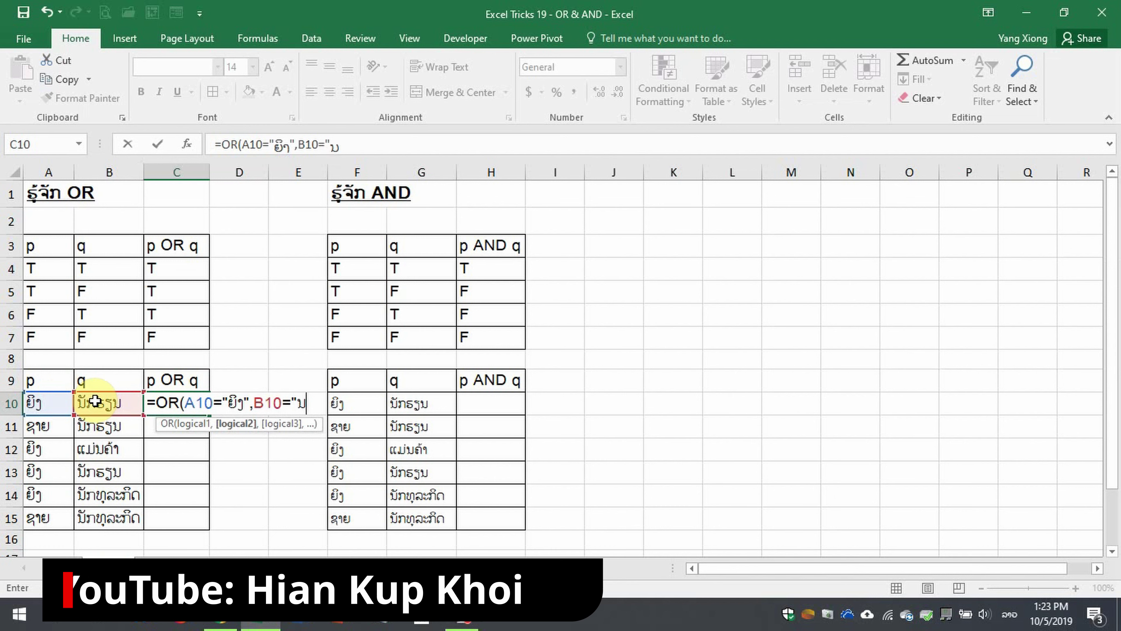
{"action": "type", "text": "ຮຽນ"}
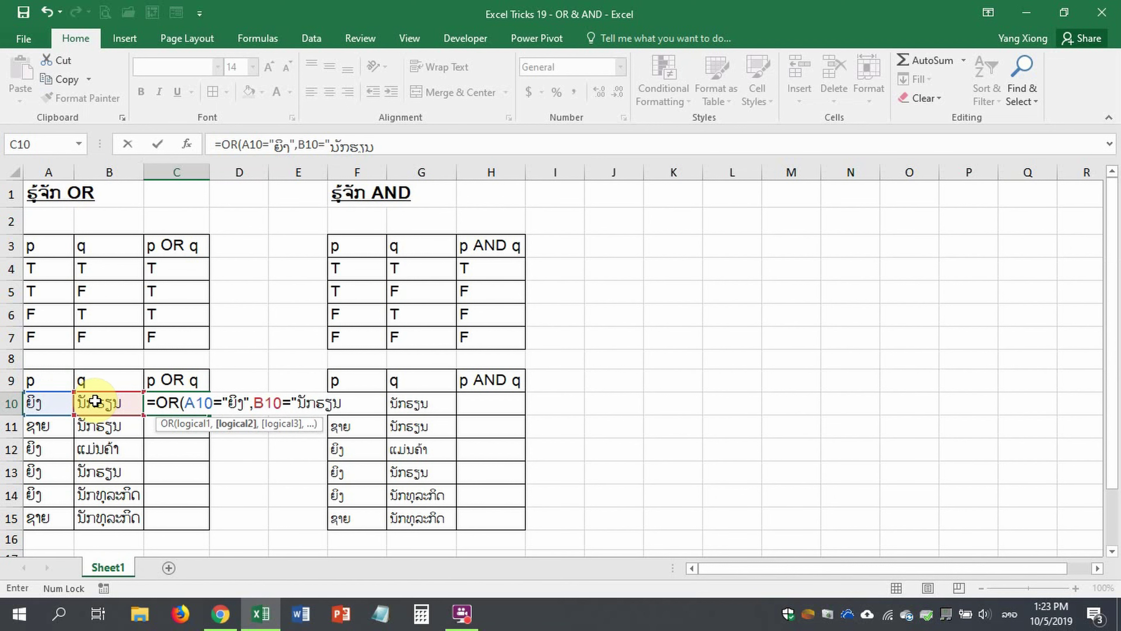
{"action": "key", "text": "ctrl+Return"}
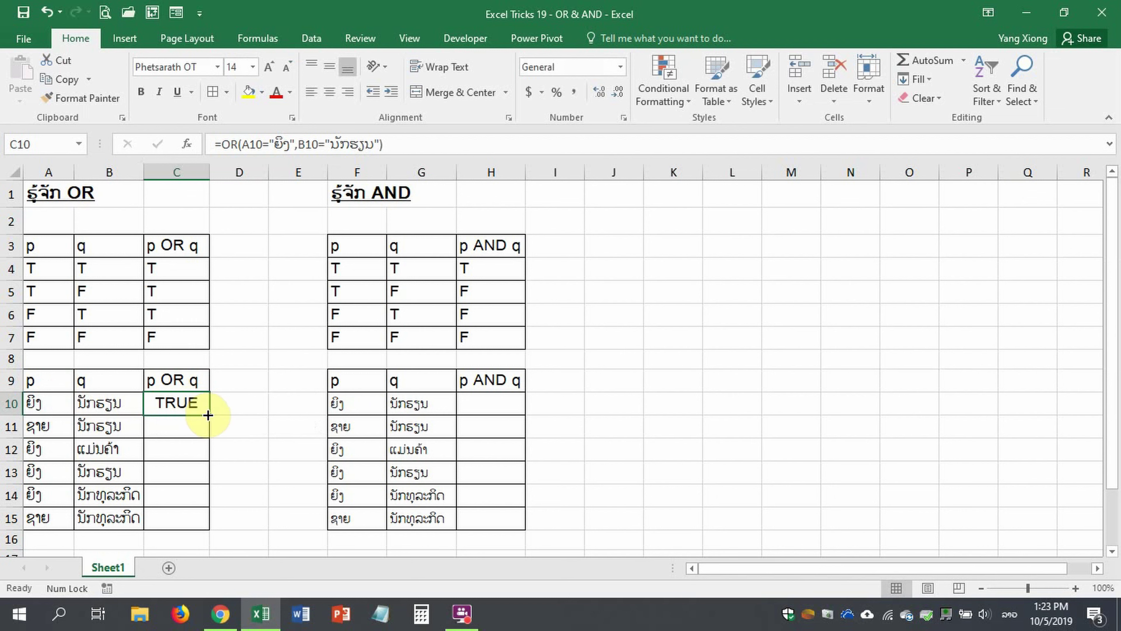
Step: Fill the OR formula from C10 down to C15 and check the FALSE in C15
{"action": "left_click_drag", "start_coordinate": [208, 415], "coordinate": [206, 521]}
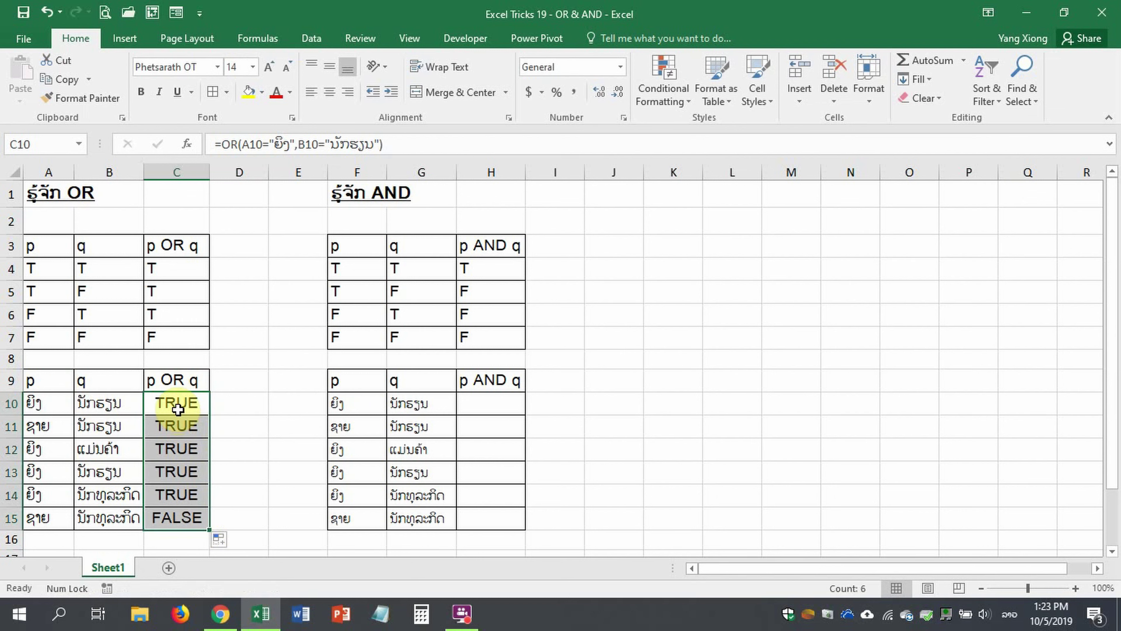
{"action": "left_click_drag", "start_coordinate": [178, 410], "coordinate": [178, 494]}
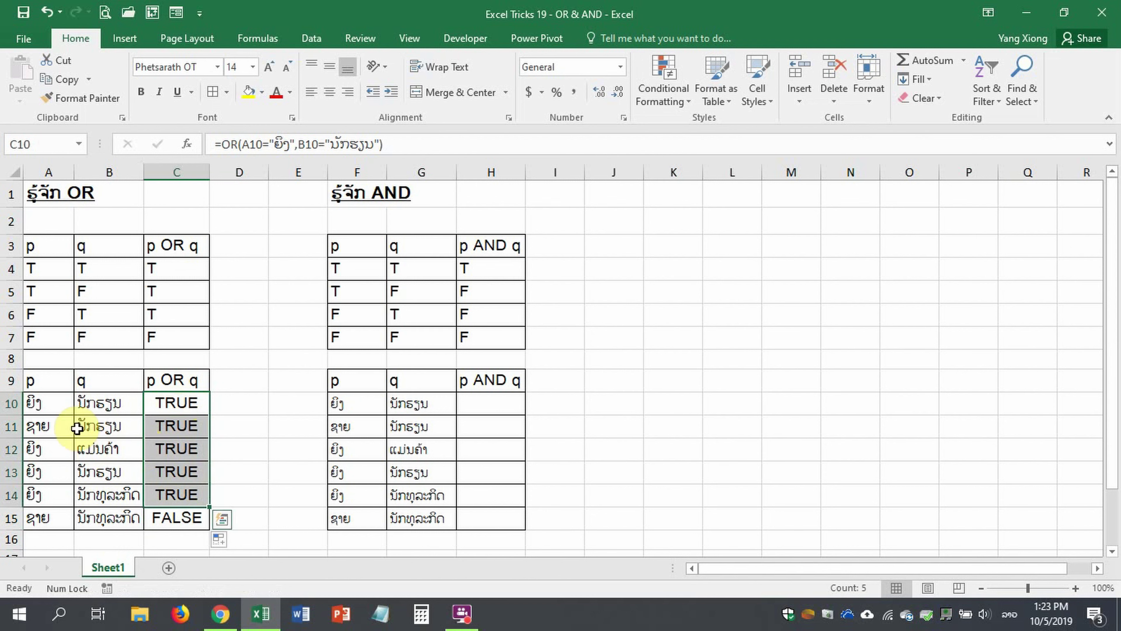
{"action": "left_click", "coordinate": [170, 518]}
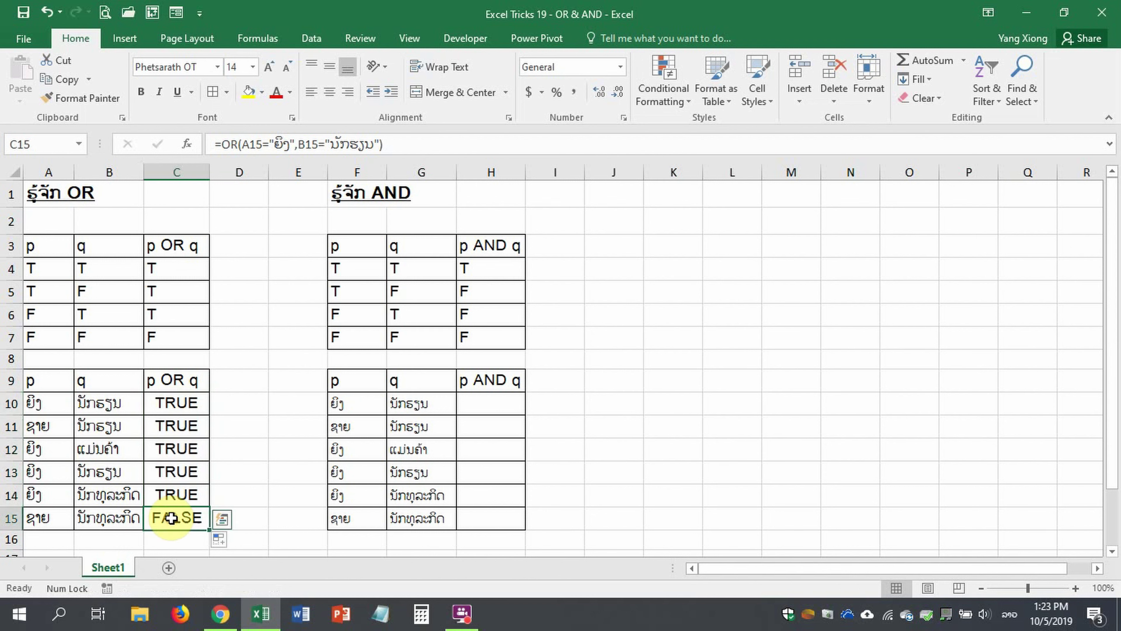
Step: Review C10's OR formula, highlighting the ຍິງ and ນັກຮຽນ conditions without changing it
{"action": "left_click", "coordinate": [51, 403]}
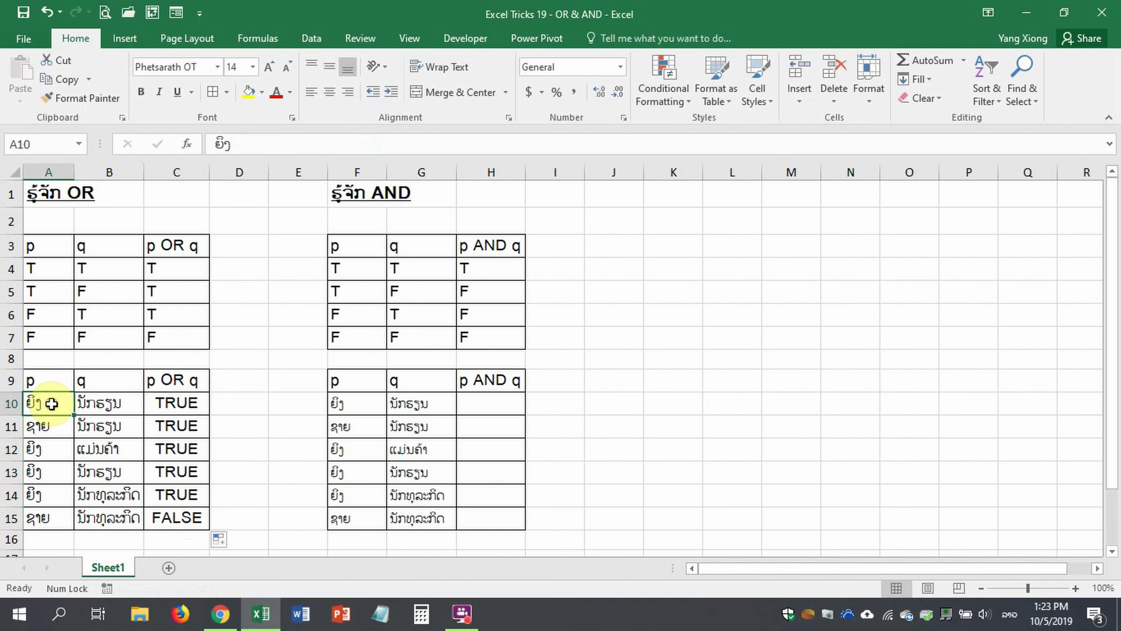
{"action": "left_click", "coordinate": [178, 403]}
{"action": "double_click", "coordinate": [179, 404]}
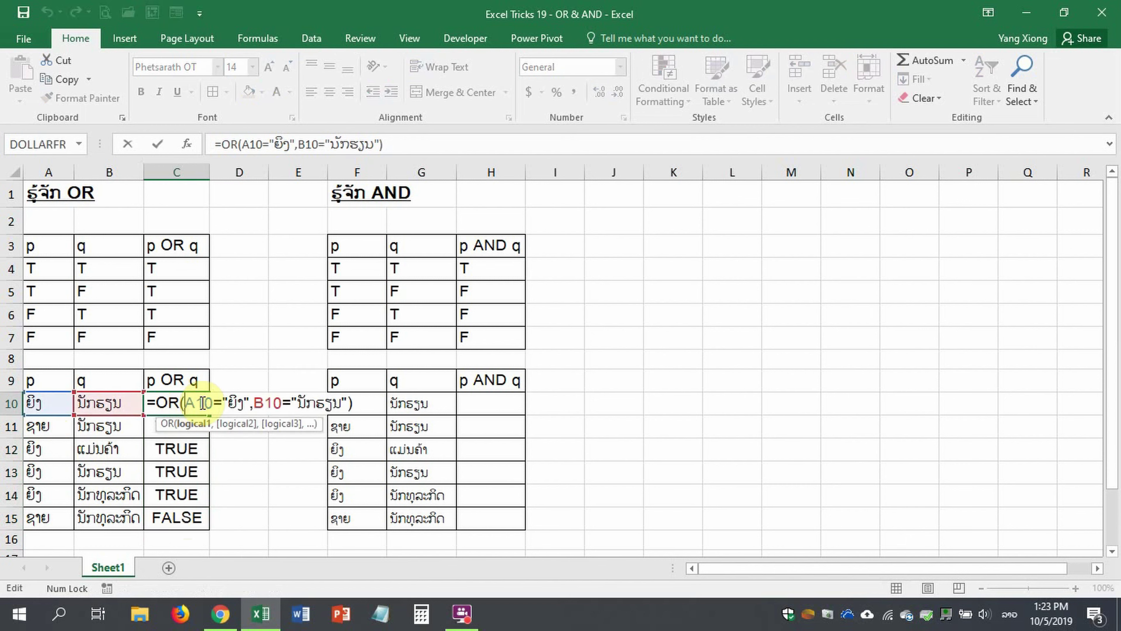
{"action": "double_click", "coordinate": [233, 403]}
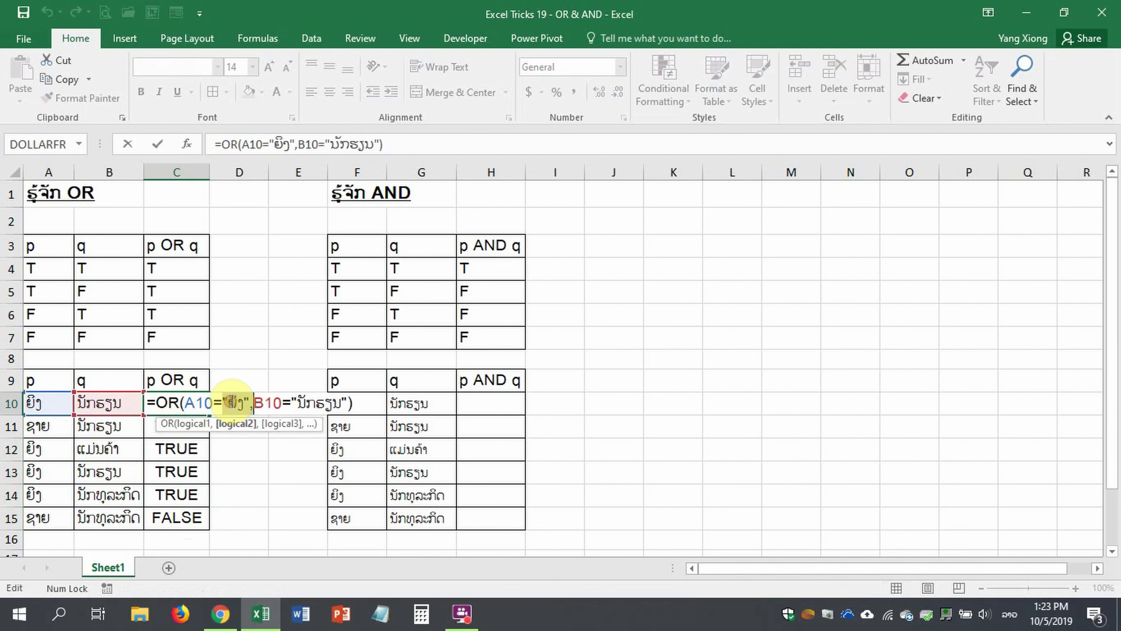
{"action": "double_click", "coordinate": [318, 403]}
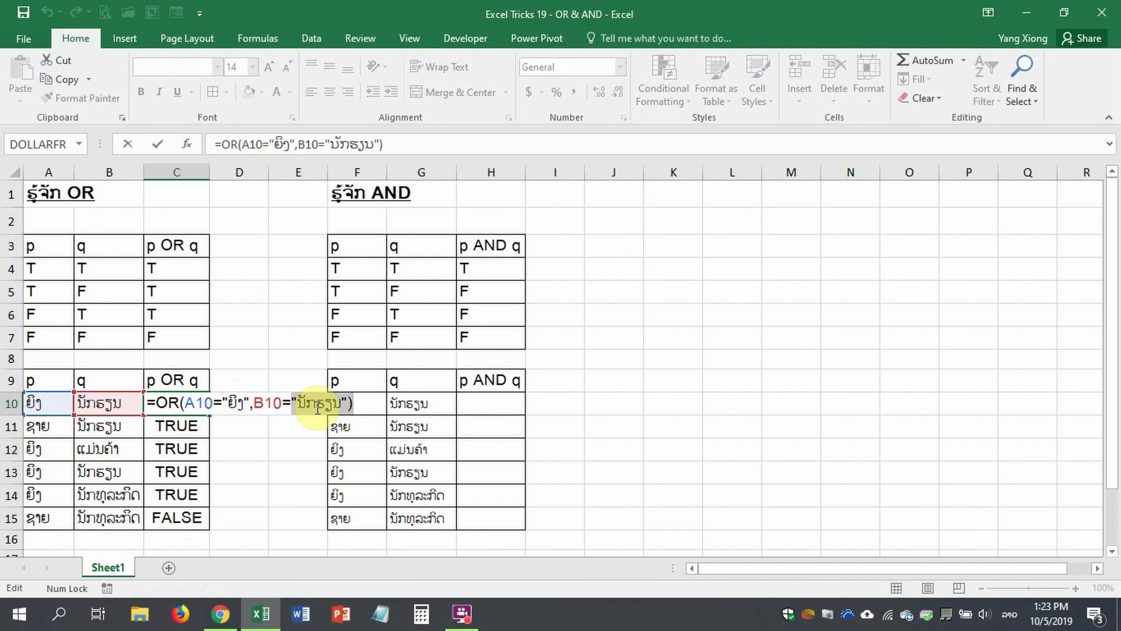
{"action": "key", "text": "Escape"}
Step: Step through the p and q values in columns A and B, ending on row 15's FALSE
{"action": "left_click", "coordinate": [43, 403]}
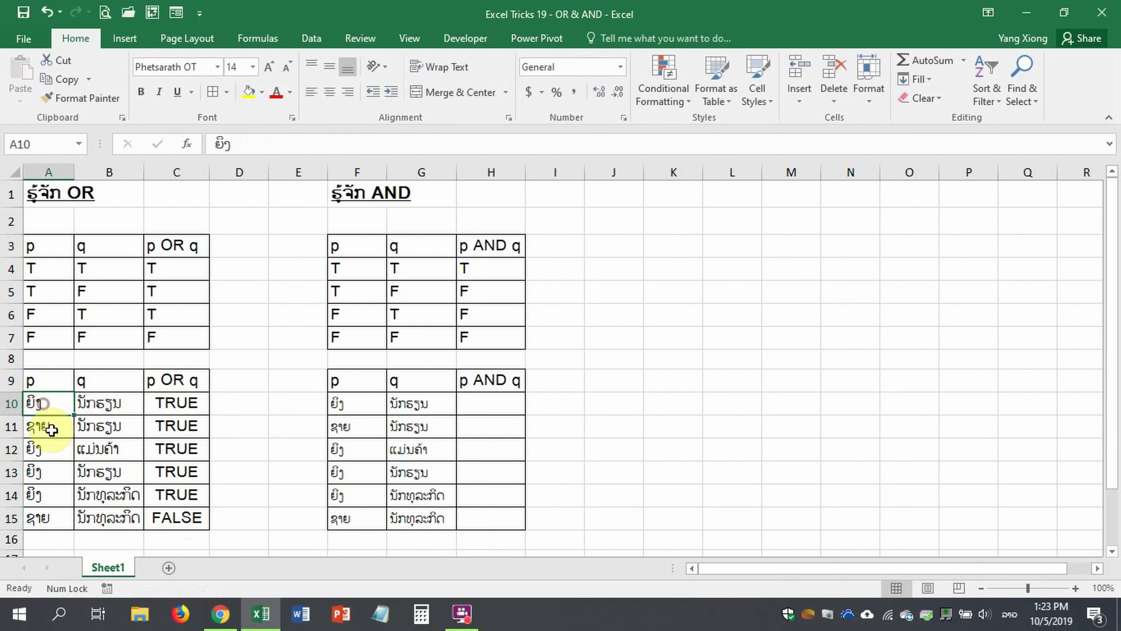
{"action": "left_click", "coordinate": [44, 449]}
{"action": "left_click", "coordinate": [46, 471]}
{"action": "left_click", "coordinate": [50, 491]}
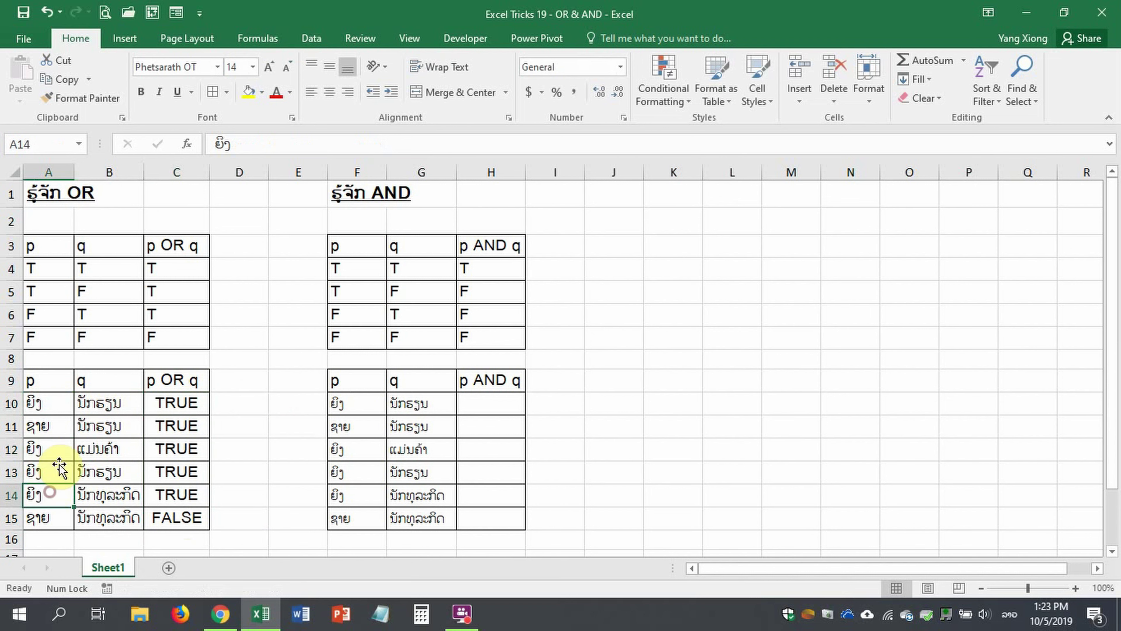
{"action": "left_click", "coordinate": [100, 402]}
{"action": "left_click", "coordinate": [102, 426]}
{"action": "left_click", "coordinate": [106, 450]}
{"action": "left_click", "coordinate": [113, 472]}
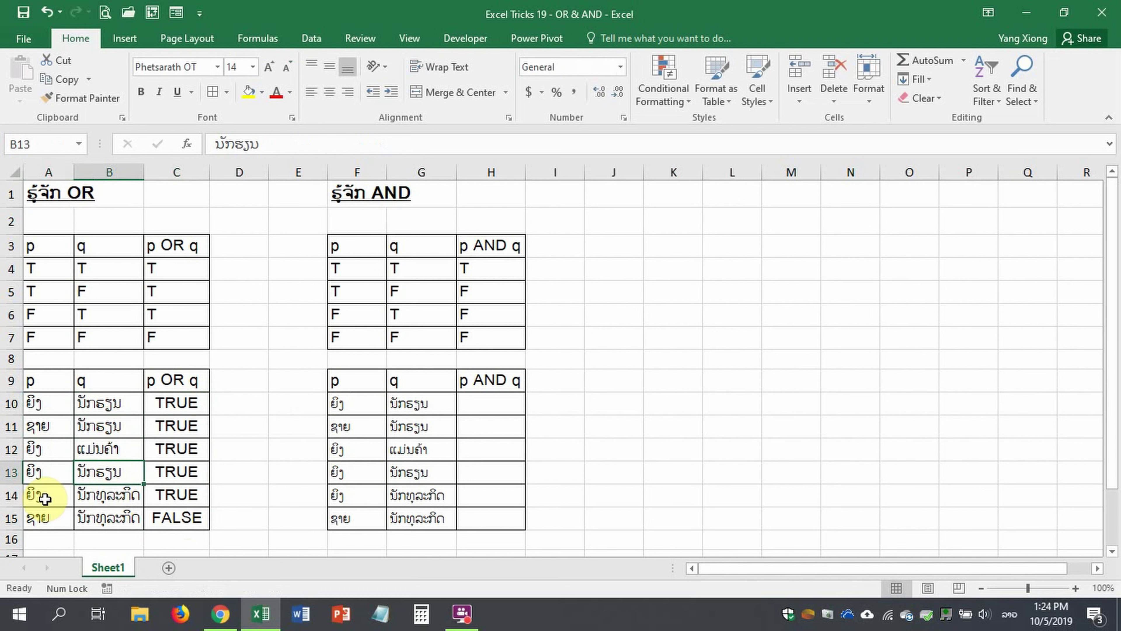
{"action": "left_click_drag", "start_coordinate": [55, 517], "coordinate": [88, 519]}
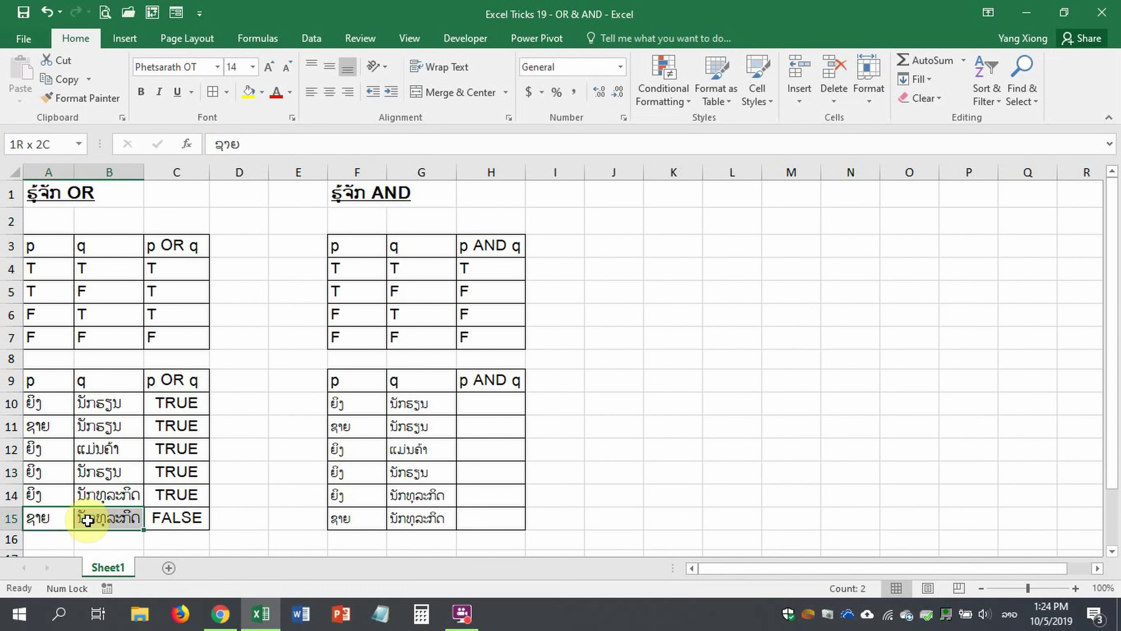
{"action": "left_click", "coordinate": [168, 517]}
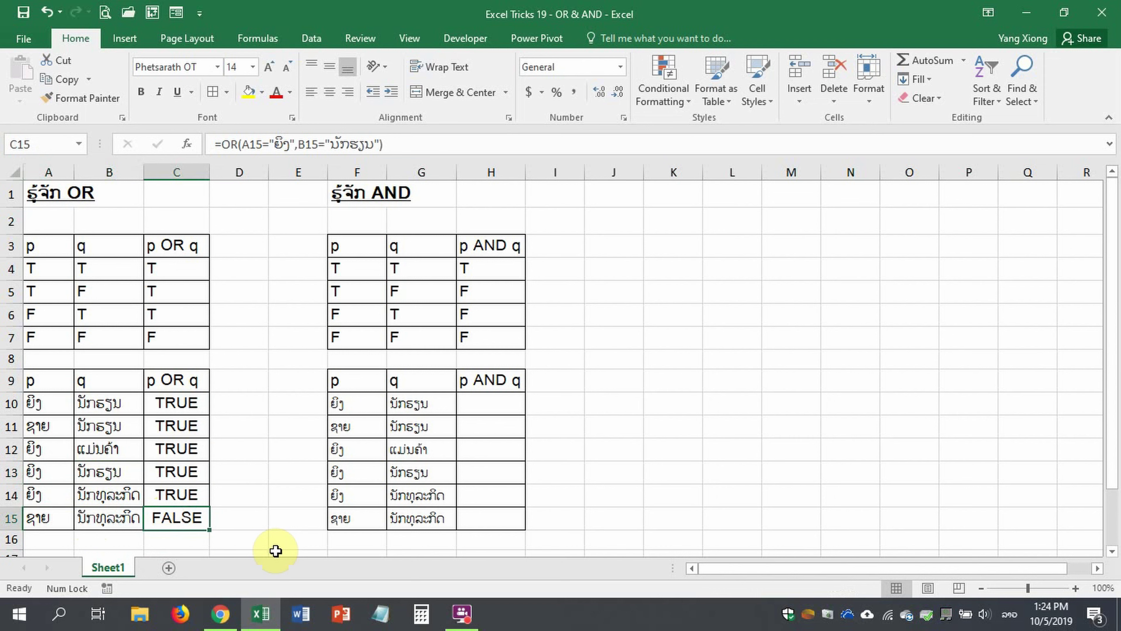
Step: Enter =AND(F10="ຍິງ",G10="ນັກຮຽນ") in H10 for TRUE, then review the formula unchanged
{"action": "left_click", "coordinate": [490, 409]}
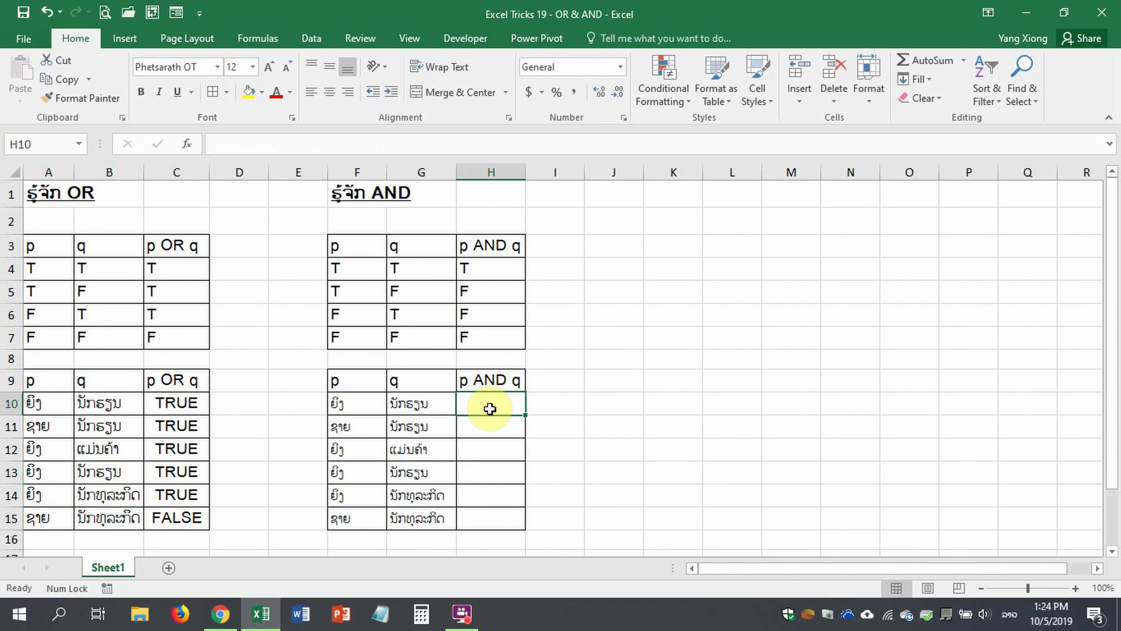
{"action": "type", "text": "="}
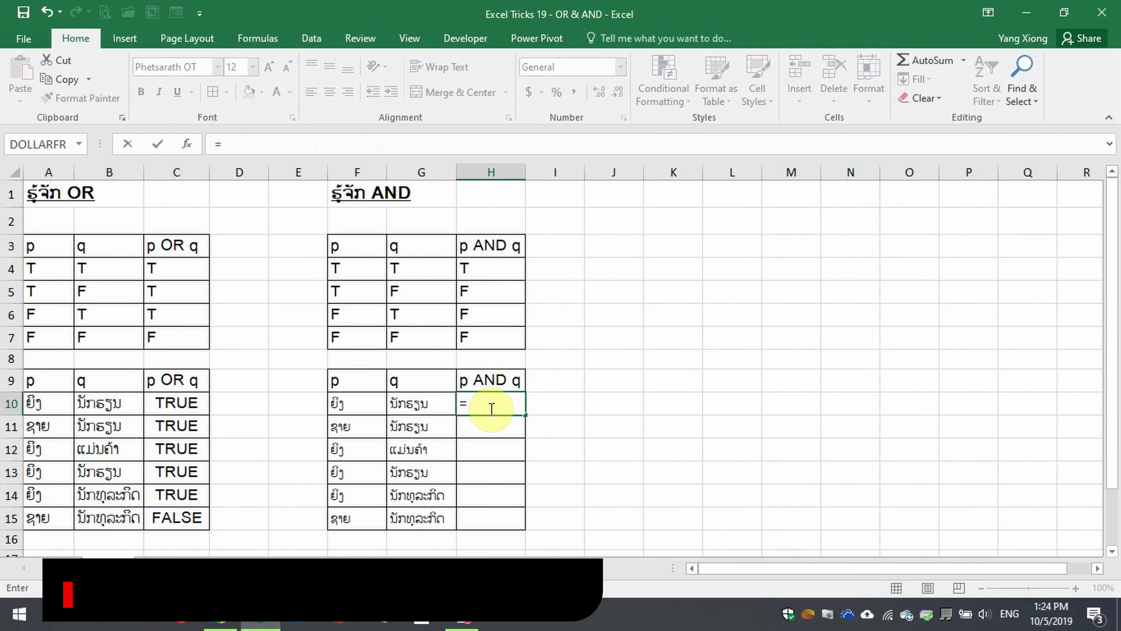
{"action": "type", "text": "and"}
{"action": "key", "text": "Tab"}
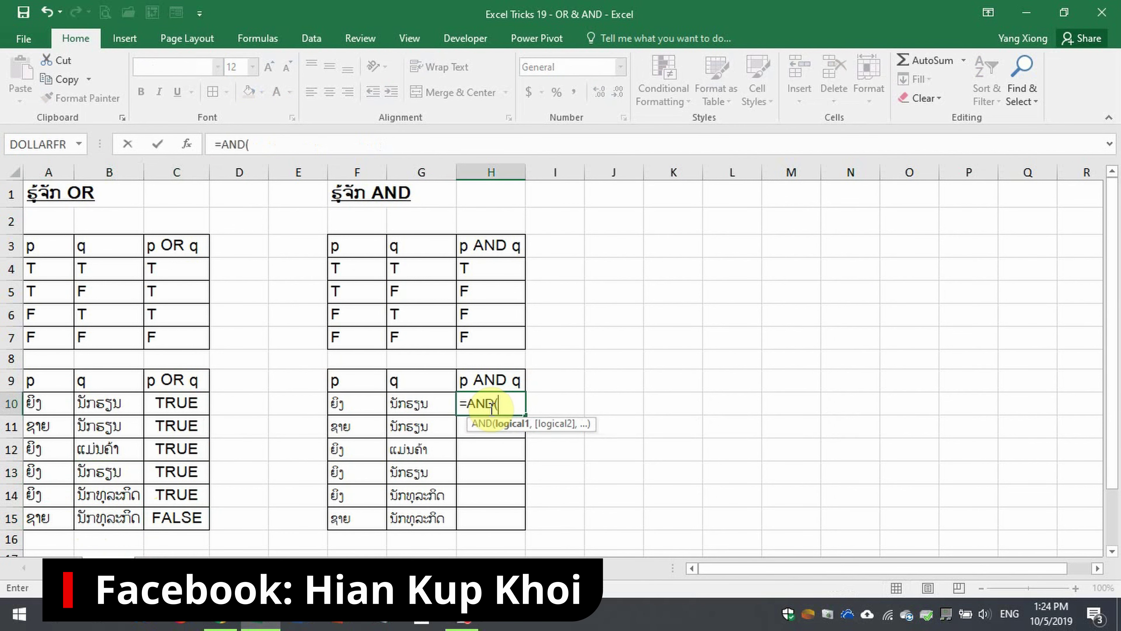
{"action": "left_click", "coordinate": [349, 405]}
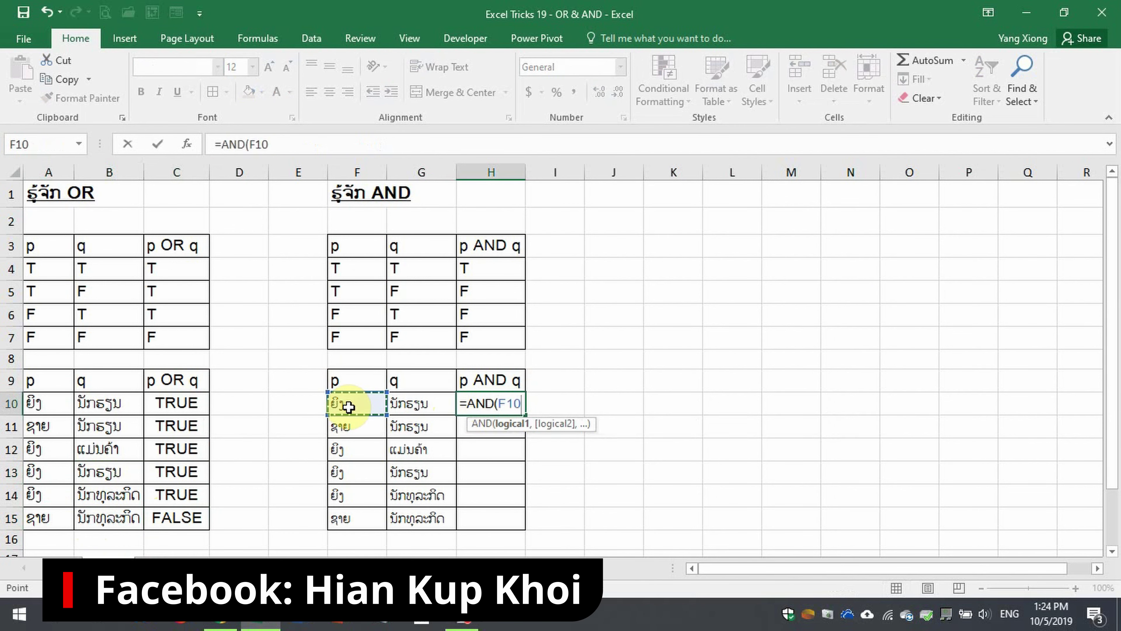
{"action": "type", "text": "=\""}
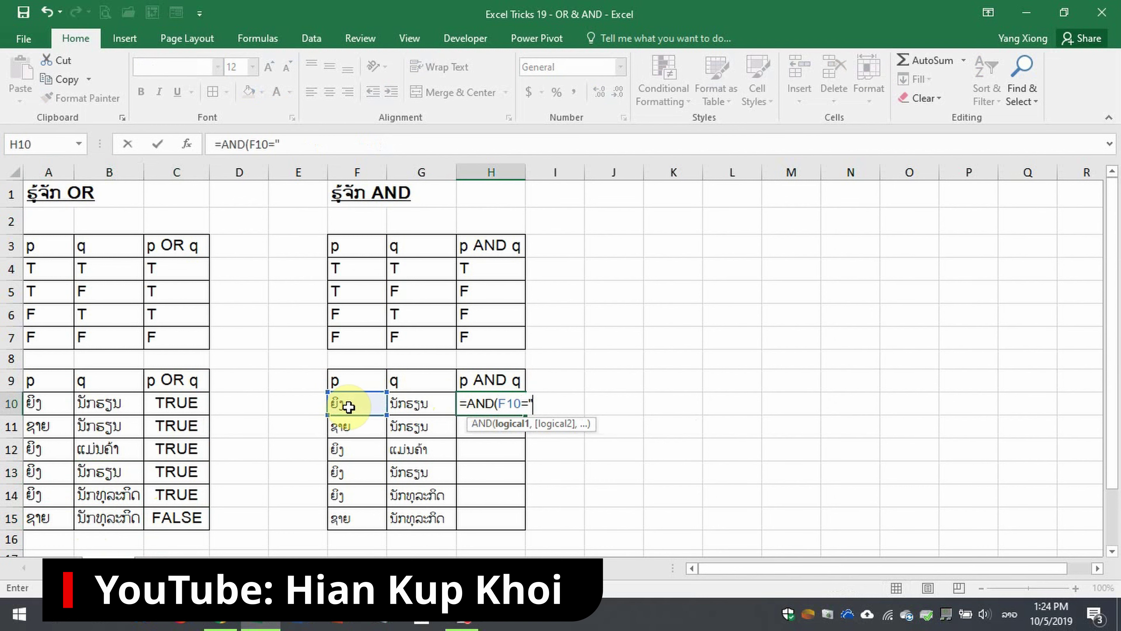
{"action": "type", "text": "ຍິງ"}
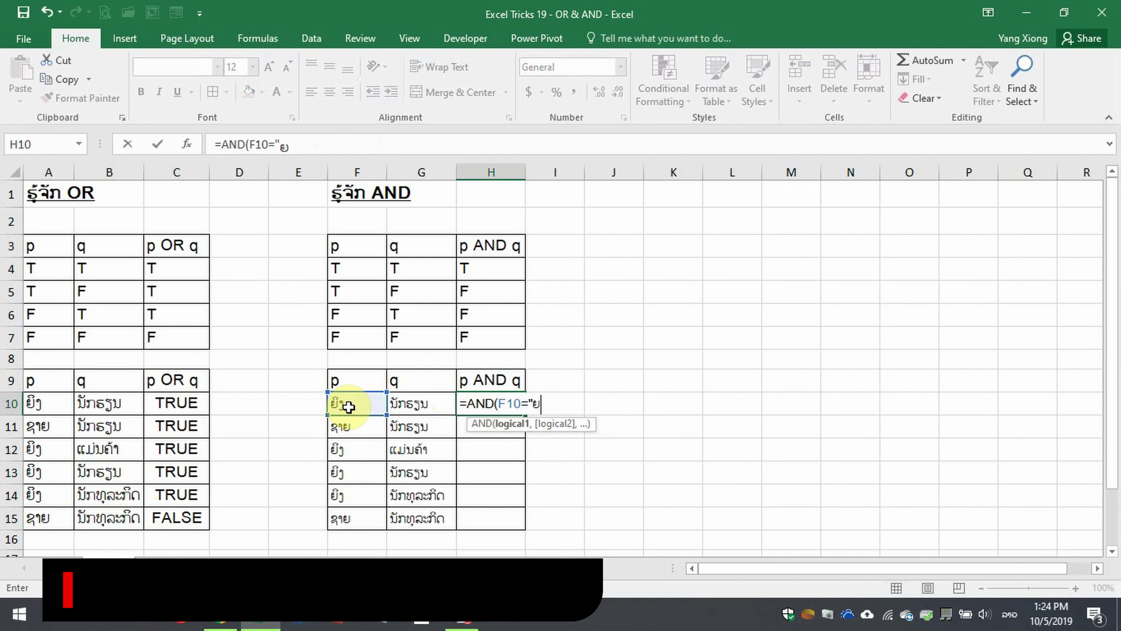
{"action": "type", "text": "\""}
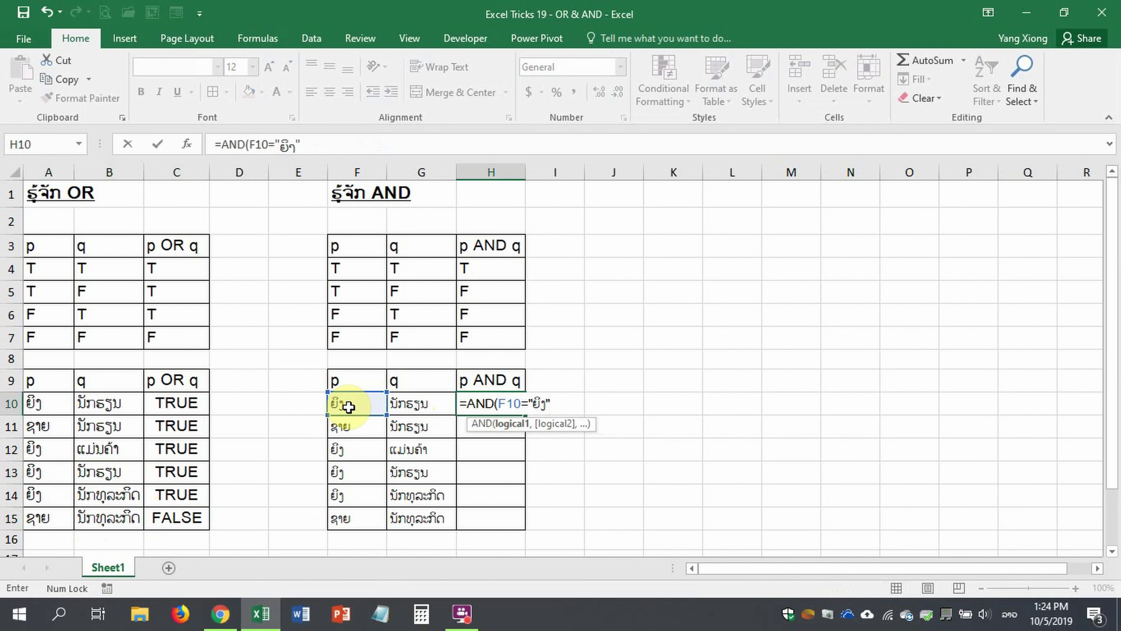
{"action": "type", "text": ","}
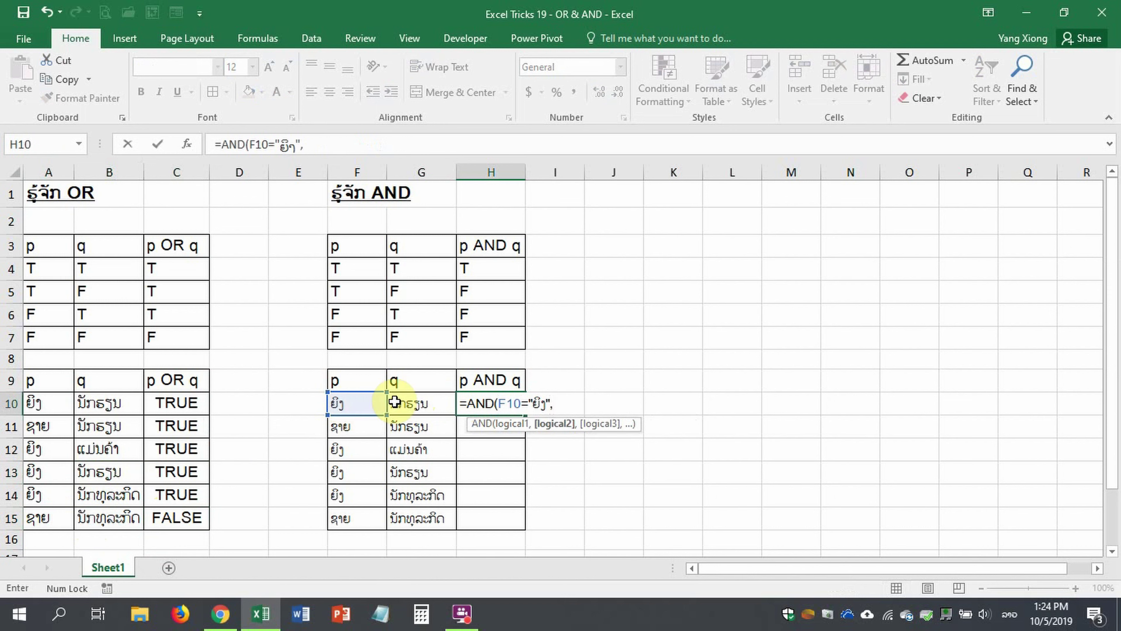
{"action": "left_click", "coordinate": [431, 397]}
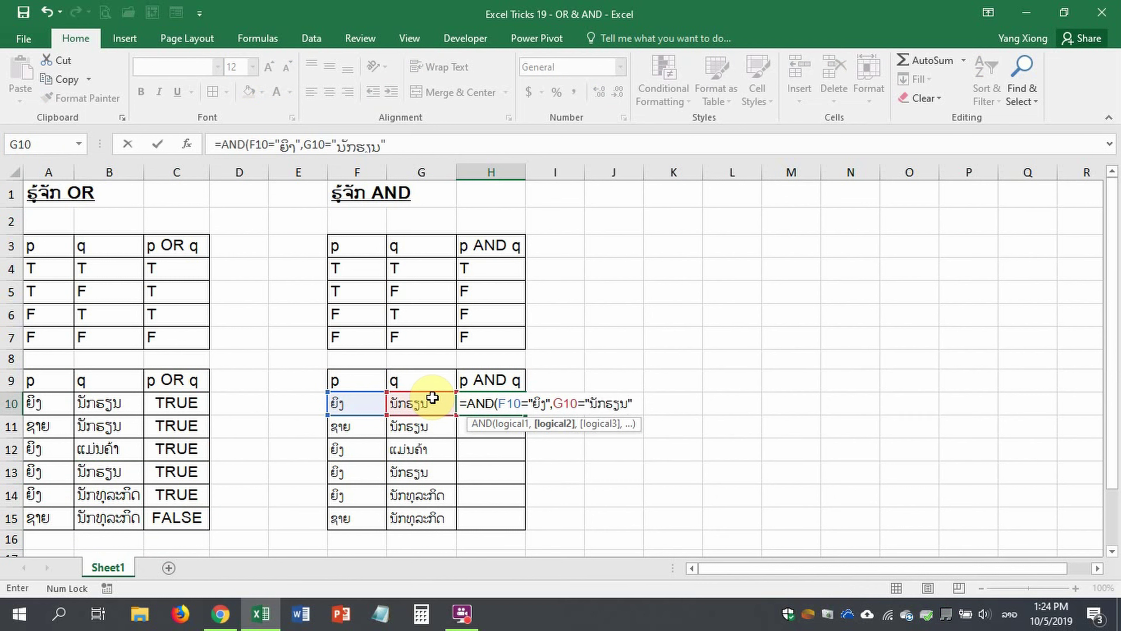
{"action": "key", "text": "ctrl+Return"}
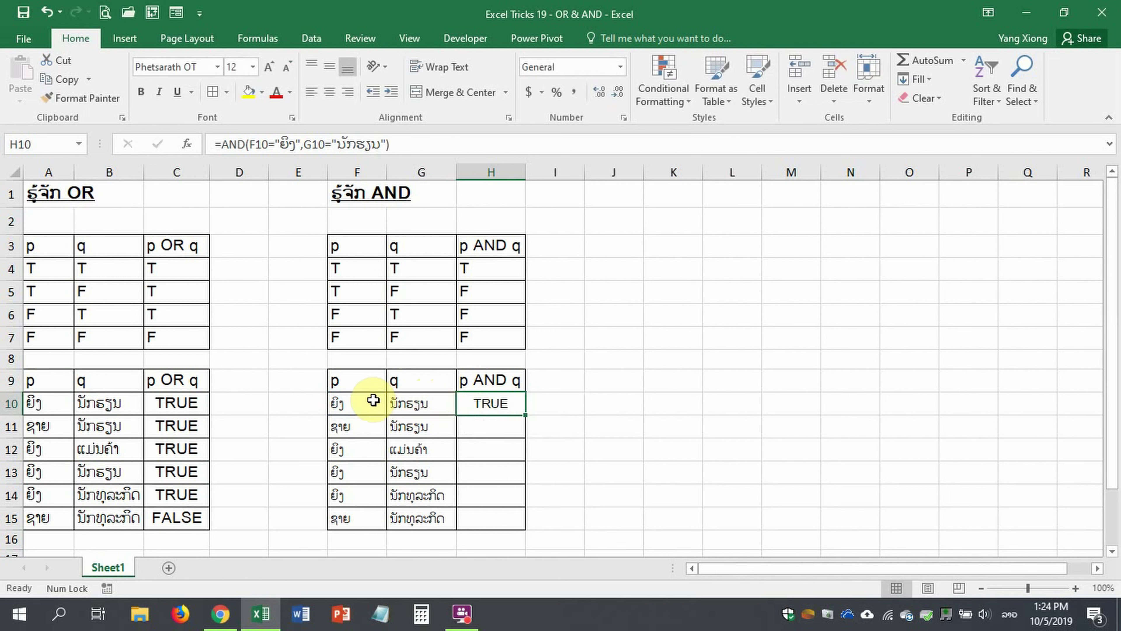
{"action": "double_click", "coordinate": [488, 403]}
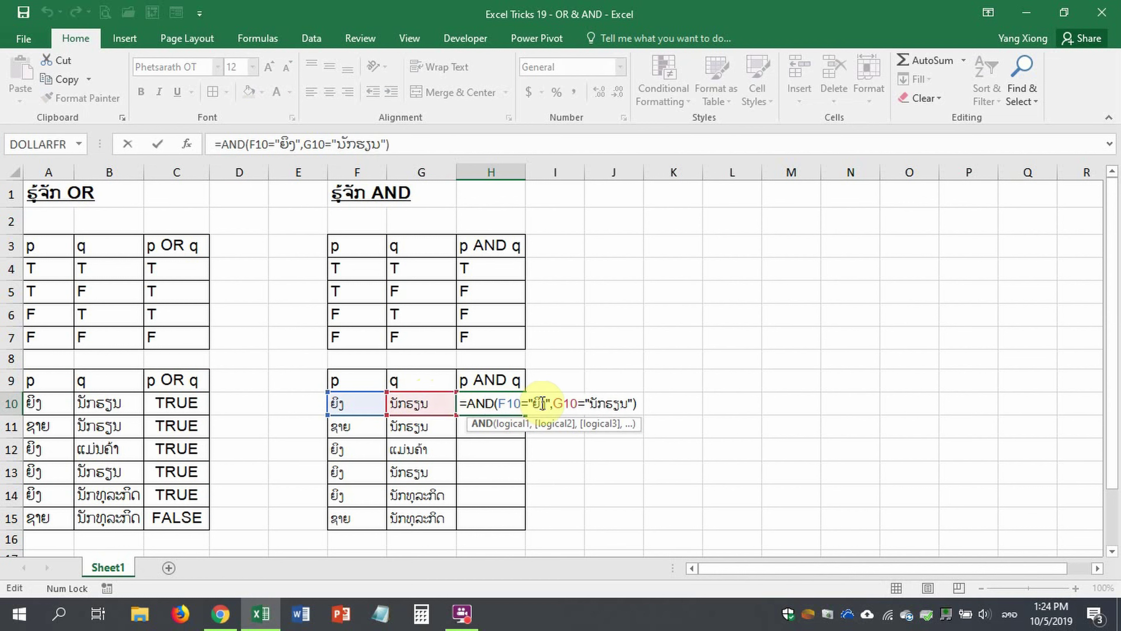
{"action": "double_click", "coordinate": [611, 403]}
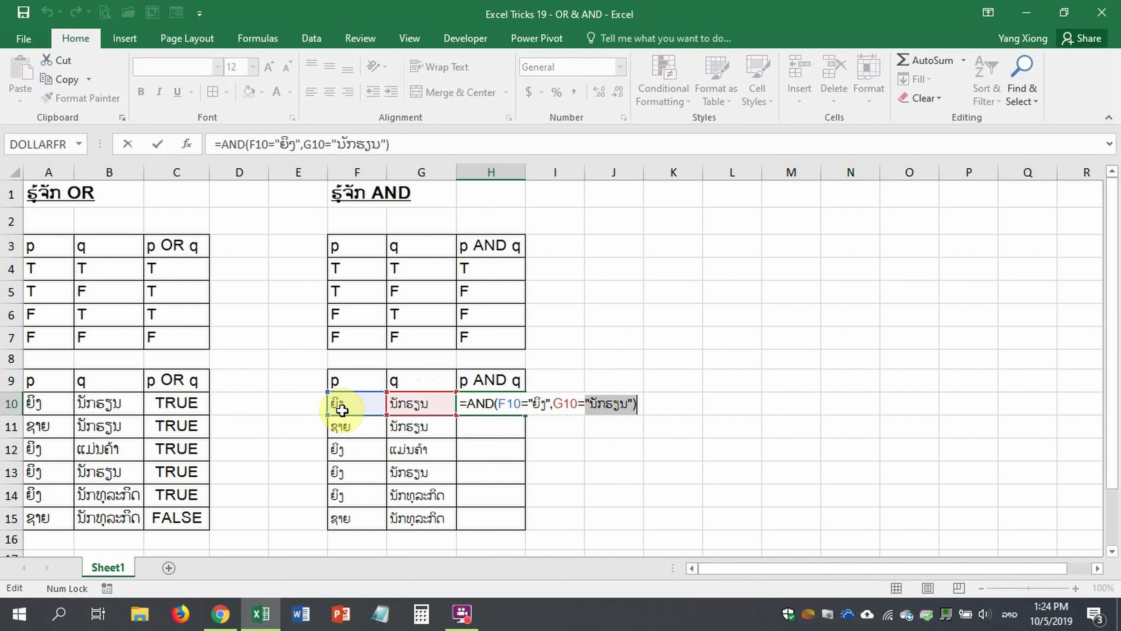
{"action": "key", "text": "ctrl+Return"}
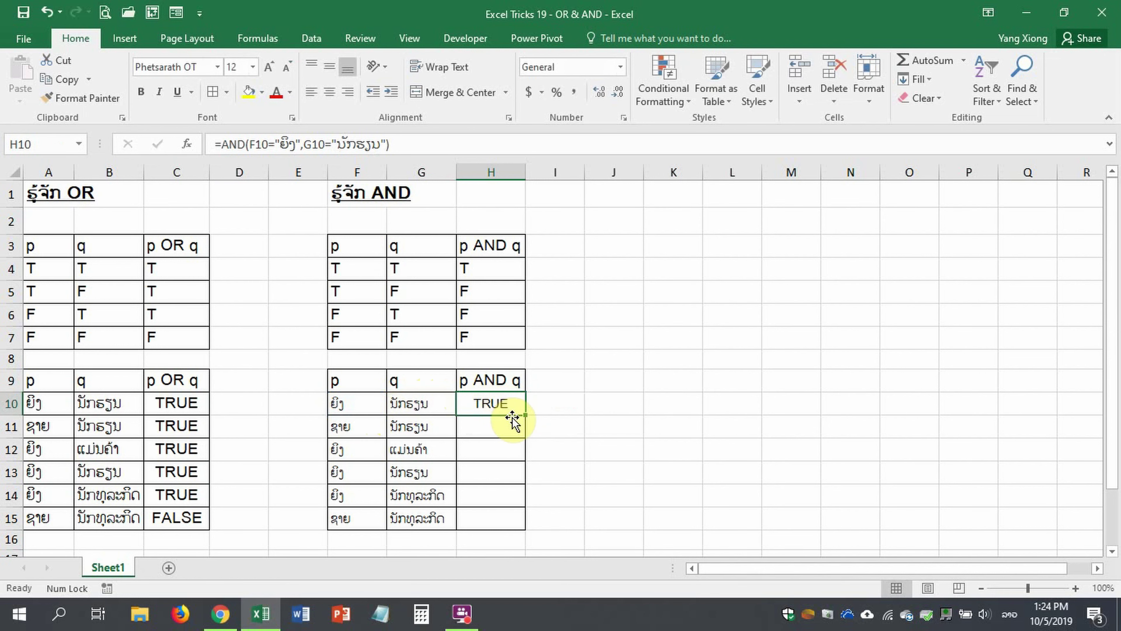
{"action": "left_click_drag", "start_coordinate": [525, 415], "coordinate": [511, 522]}
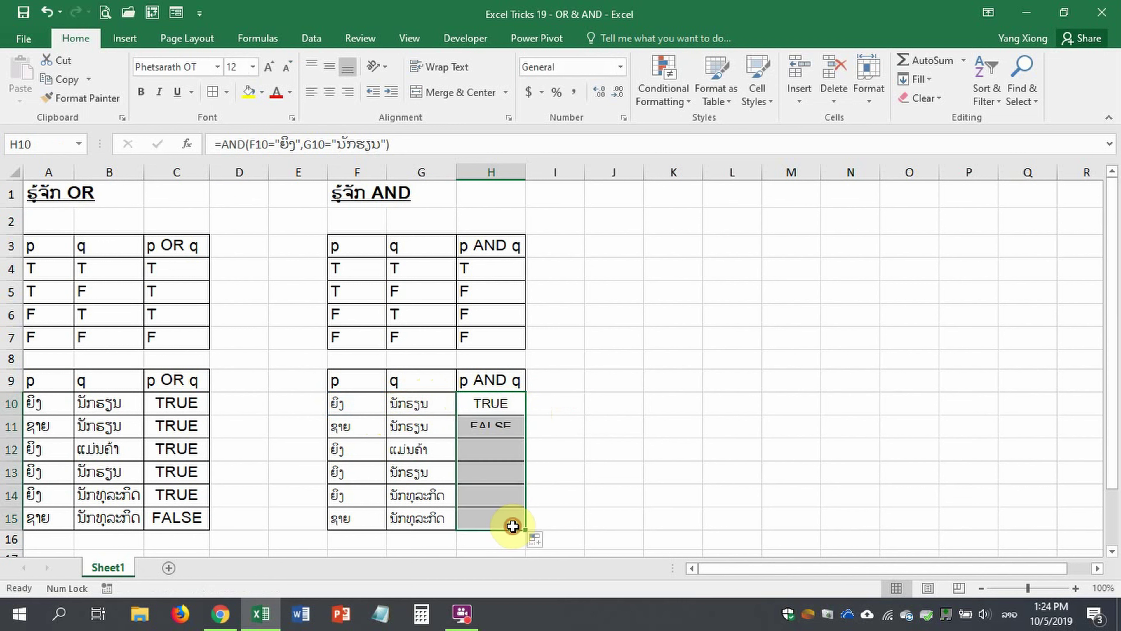
{"action": "left_click", "coordinate": [501, 428]}
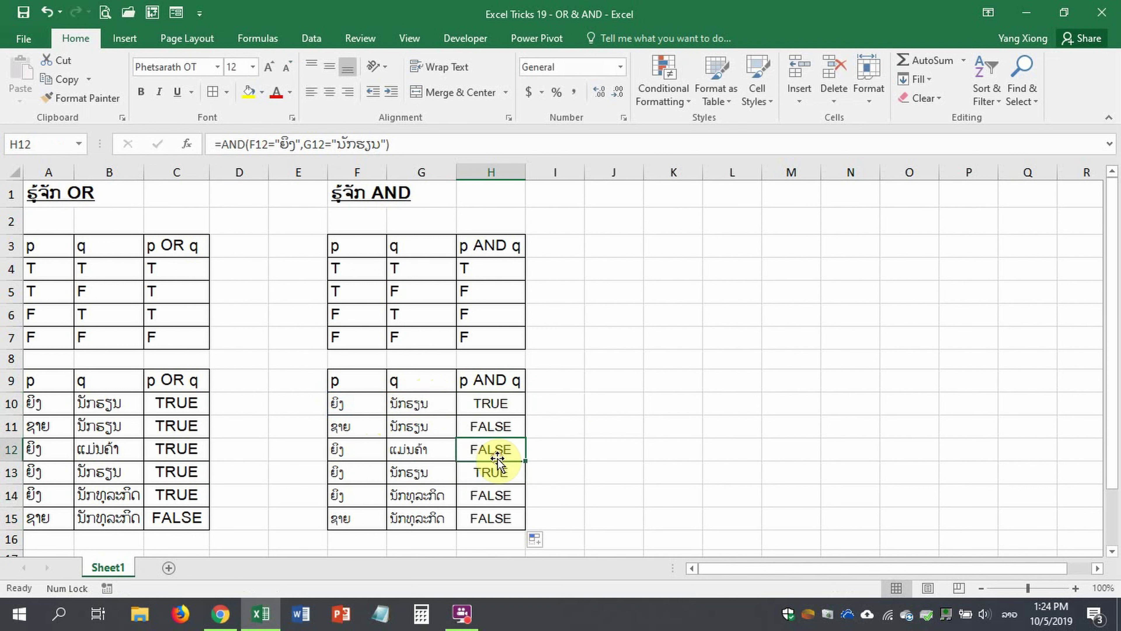
{"action": "left_click", "coordinate": [494, 470]}
{"action": "left_click", "coordinate": [356, 472]}
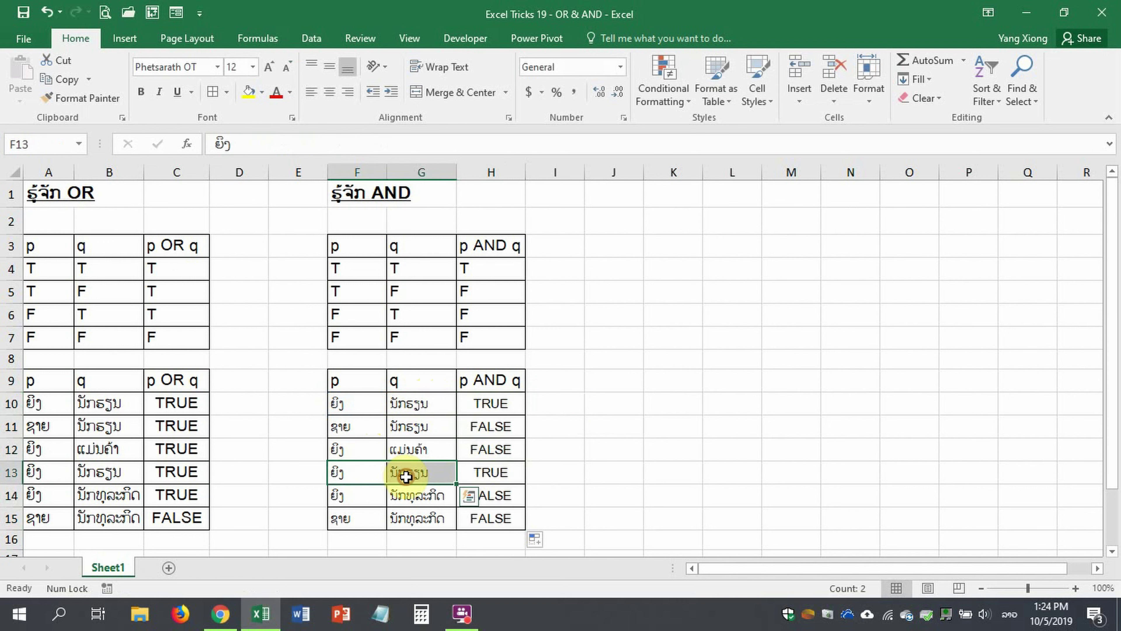
{"action": "double_click", "coordinate": [489, 470]}
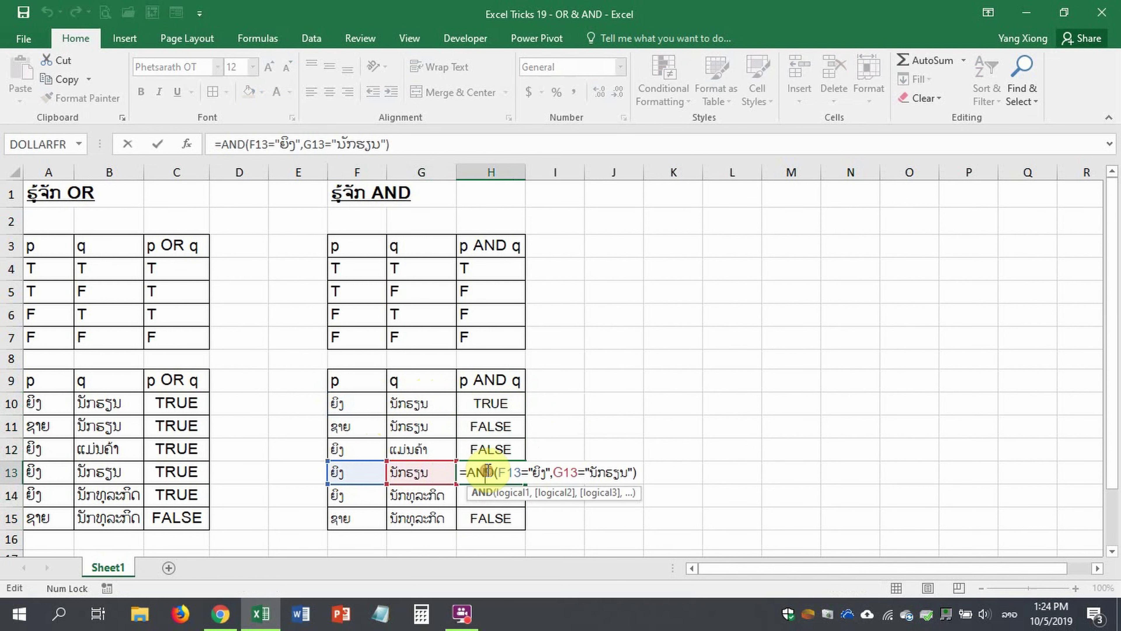
{"action": "double_click", "coordinate": [534, 467]}
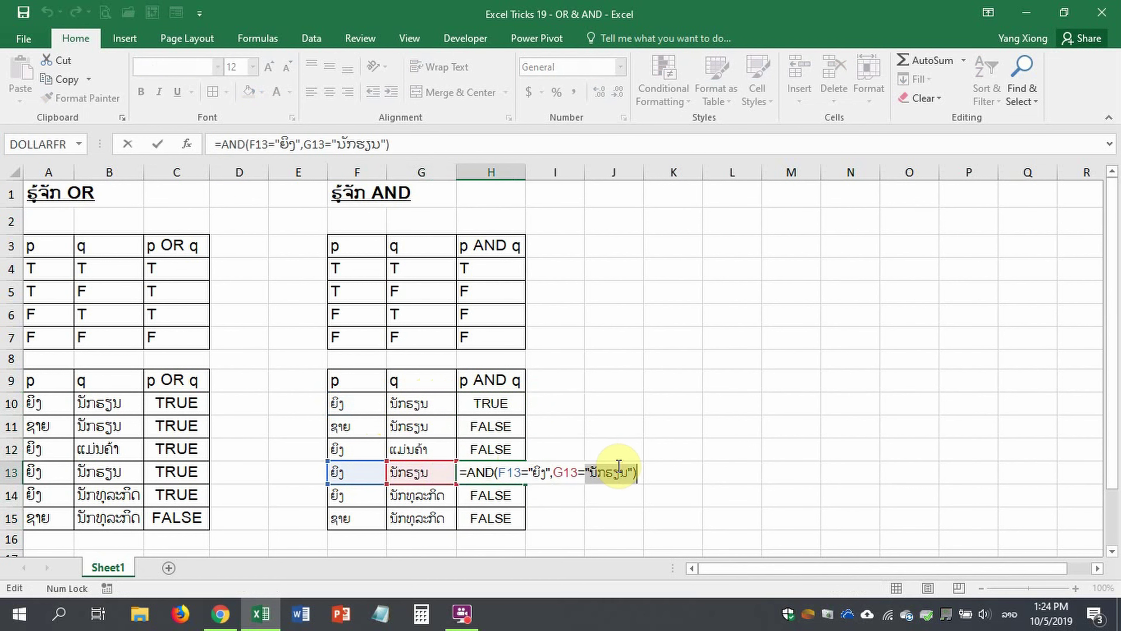
{"action": "key", "text": "Return"}
{"action": "left_click", "coordinate": [499, 470]}
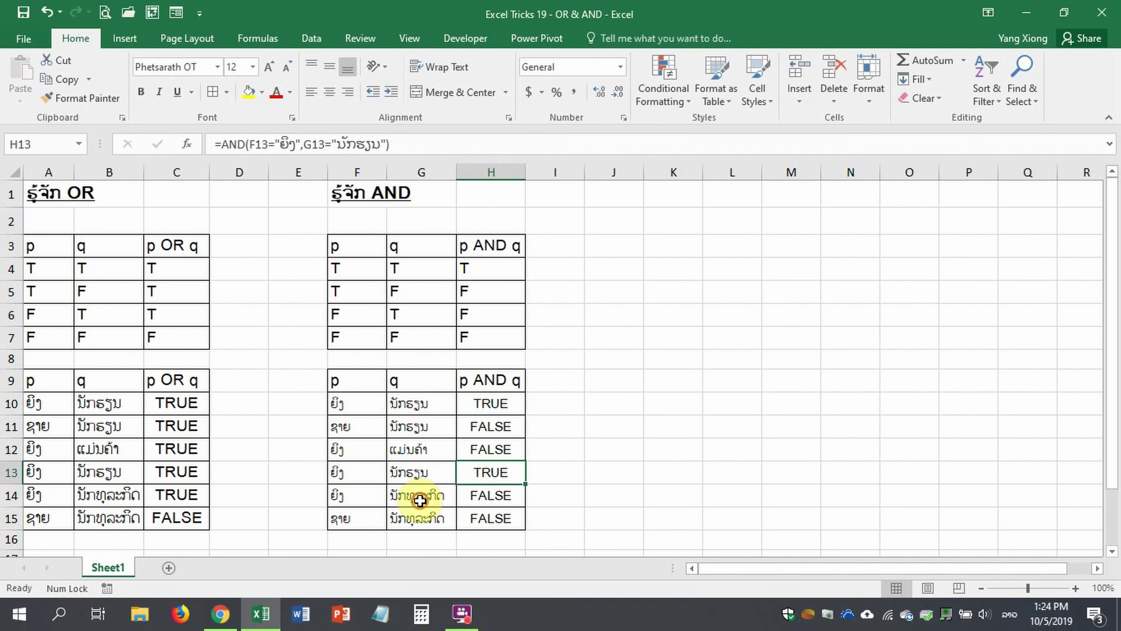
{"action": "left_click", "coordinate": [415, 494]}
{"action": "left_click", "coordinate": [346, 499]}
{"action": "left_click", "coordinate": [481, 497]}
{"action": "left_click", "coordinate": [490, 515]}
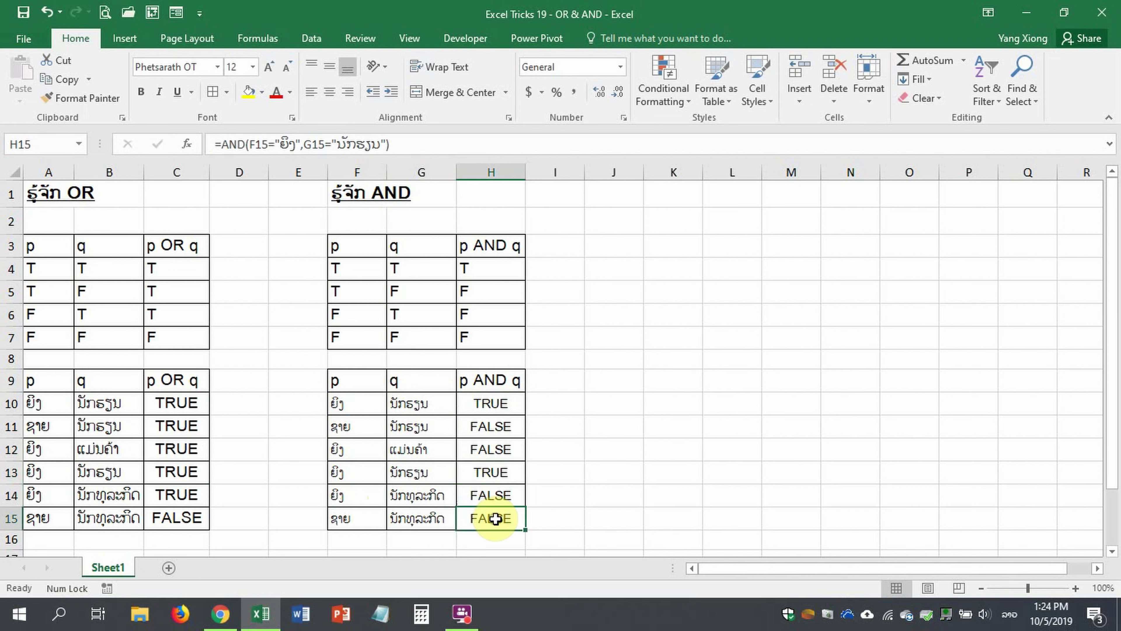
{"action": "left_click", "coordinate": [605, 446]}
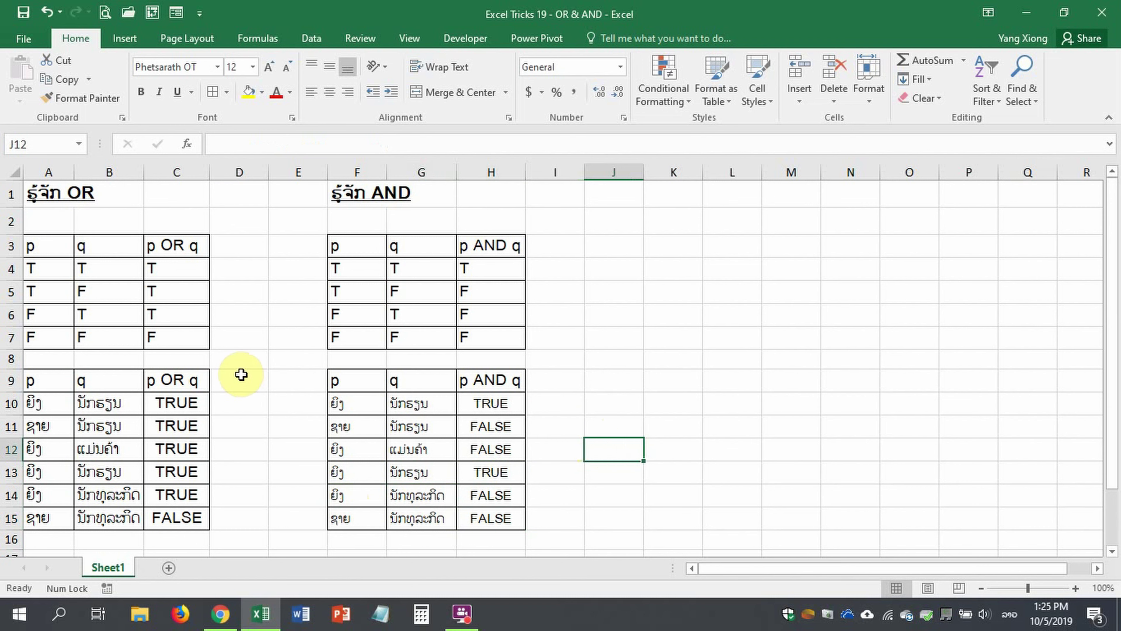
{"action": "scroll", "coordinate": [241, 375], "scroll_direction": "down", "scroll_amount": 2}
Step: Label A18 'OR' and write in B18 the Lao note that any true condition gives TRUE
{"action": "left_click", "coordinate": [44, 477]}
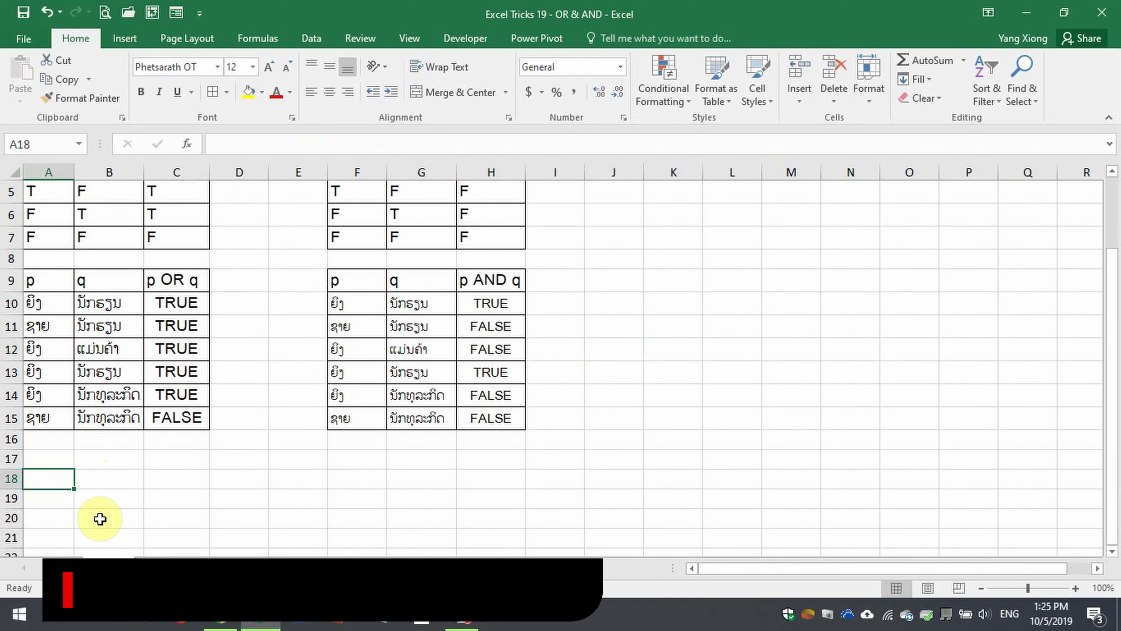
{"action": "type", "text": "OR"}
{"action": "key", "text": "Tab"}
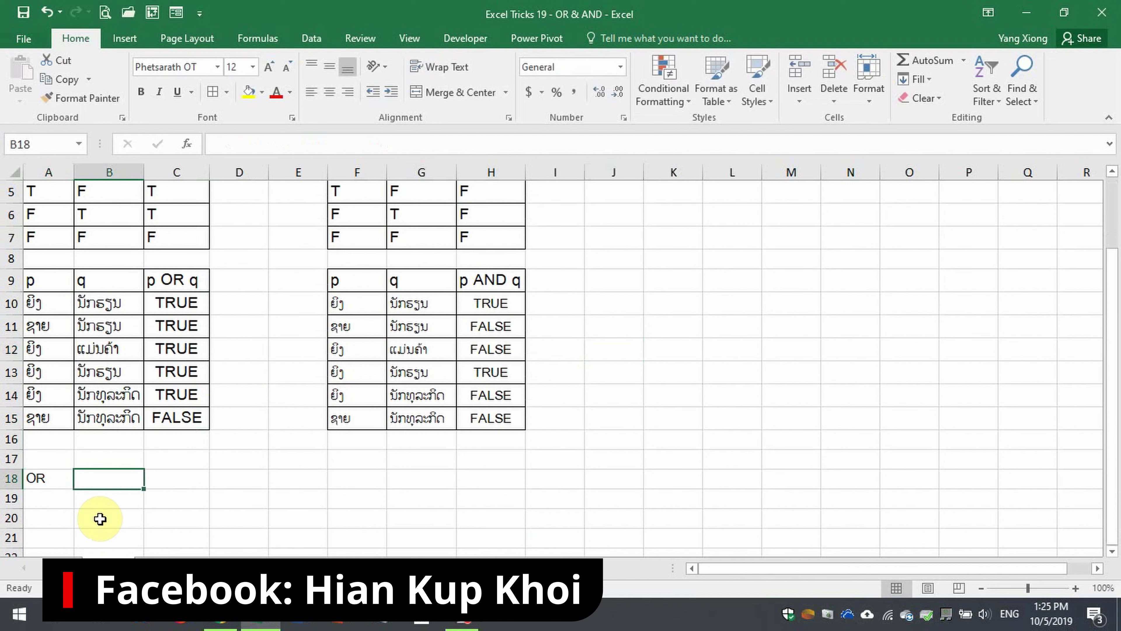
{"action": "key", "text": "super+space"}
{"action": "type", "text": "ຖ້າມີເງື"}
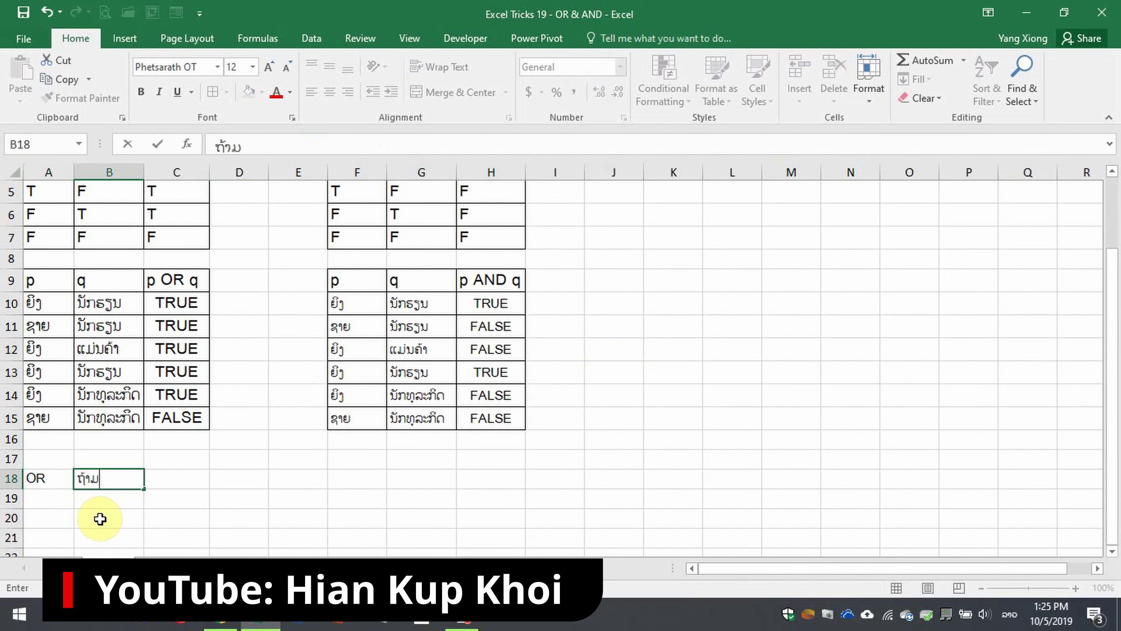
{"action": "type", "text": "່ອນໄຂ"}
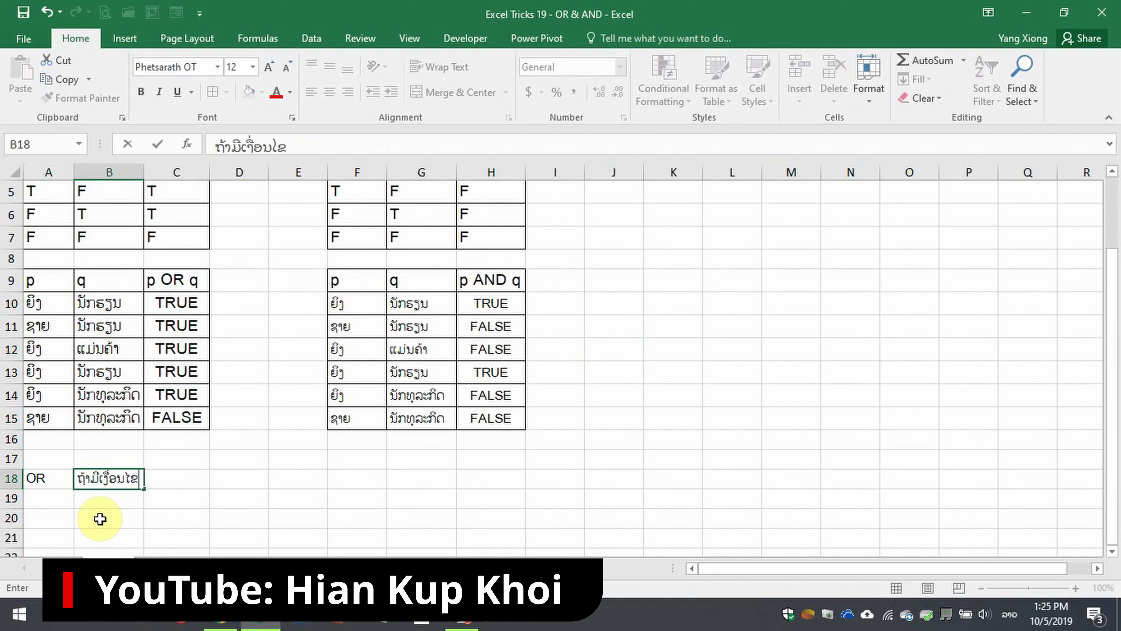
{"action": "type", "text": "ໃດໜຶ່ງ"}
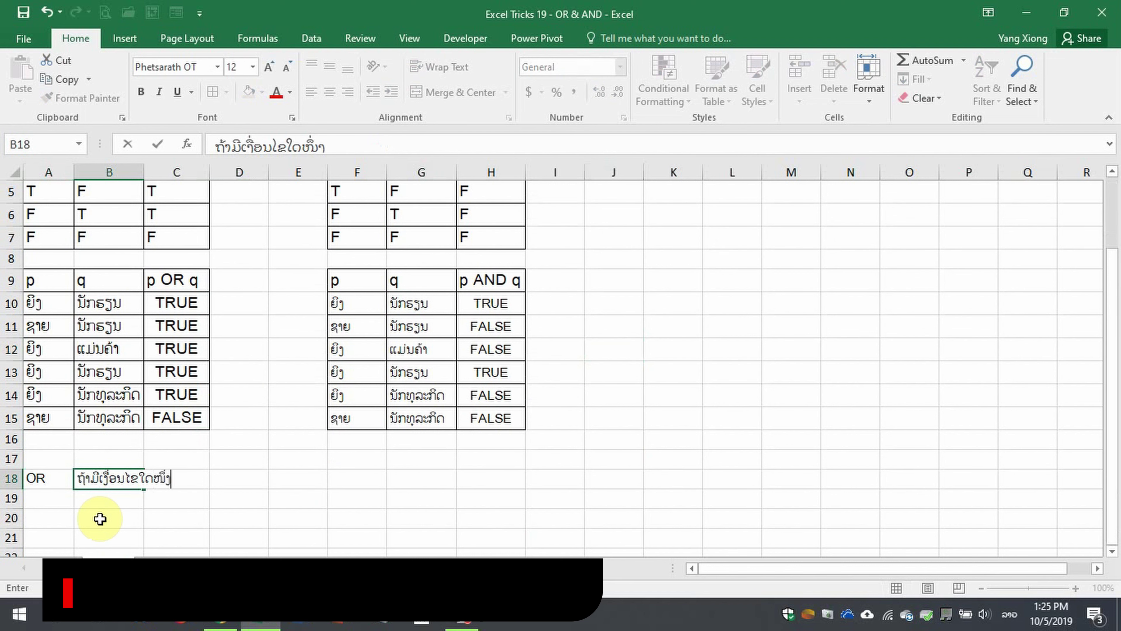
{"action": "type", "text": "ຖືກ"}
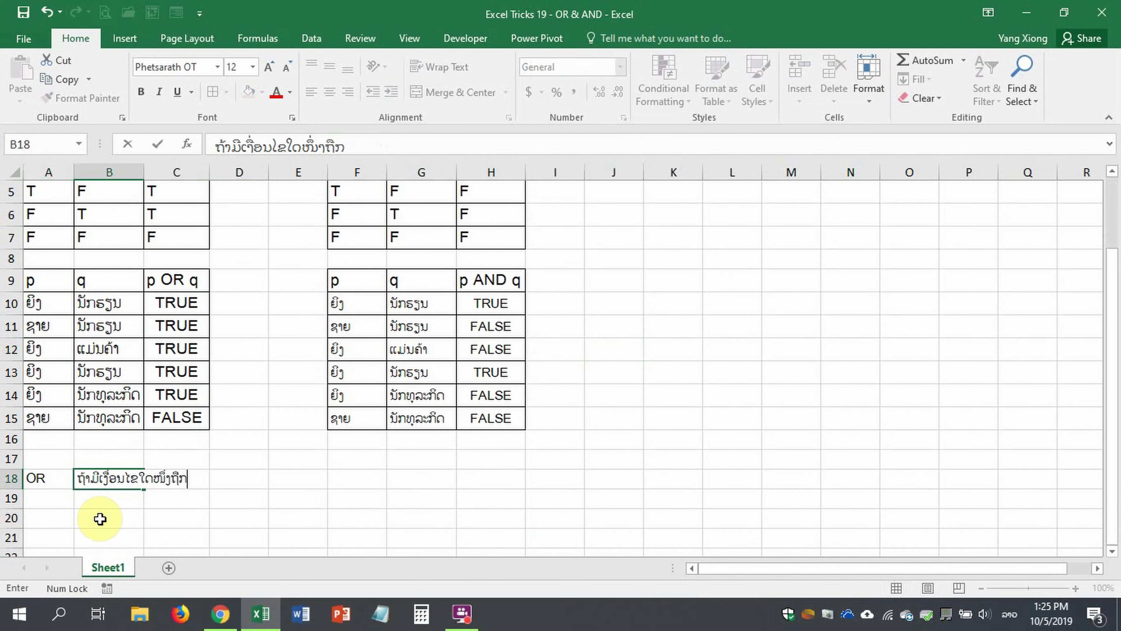
{"action": "type", "text": "ຕ້ອງແລ"}
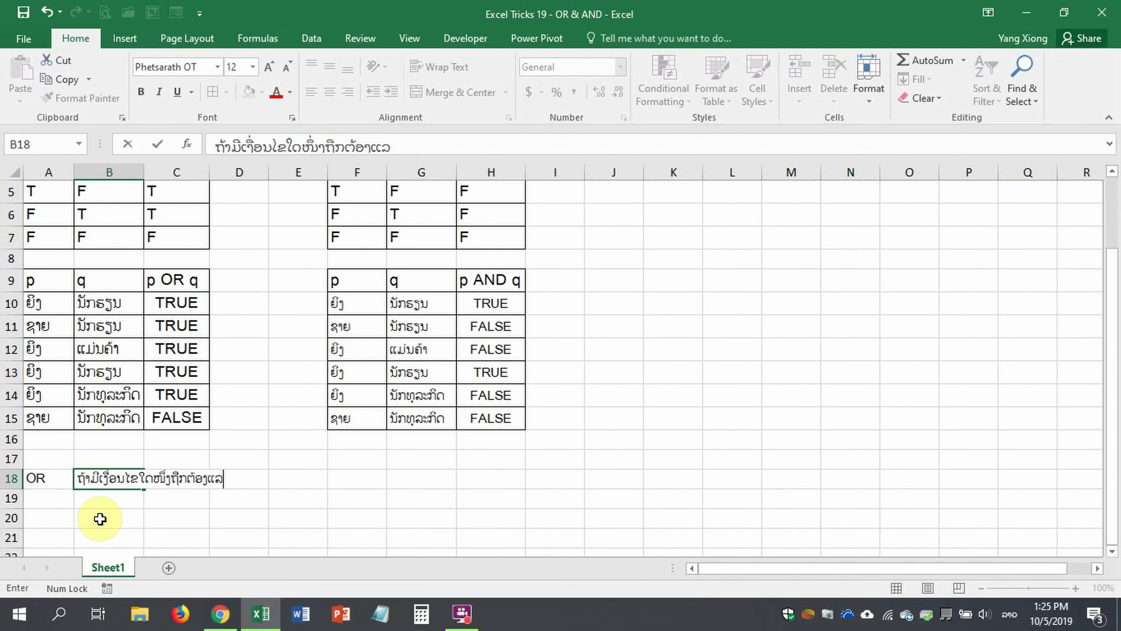
{"action": "type", "text": "້ວຜົນອອ"}
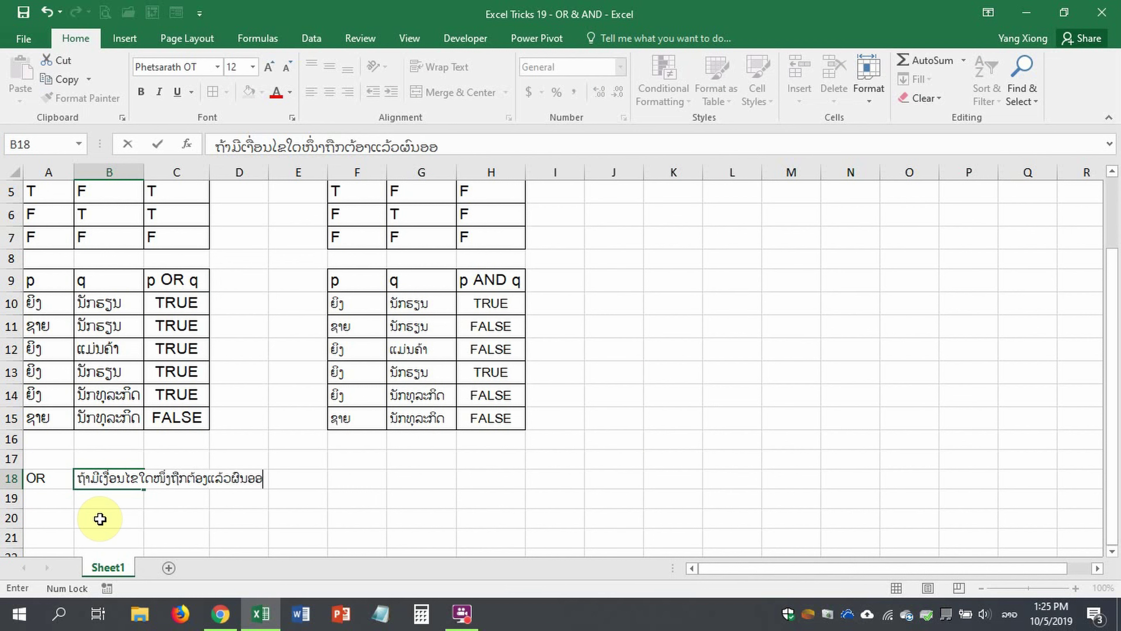
{"action": "type", "text": "ກມາຈ"}
{"action": "type", "text": "ະເປັນ"}
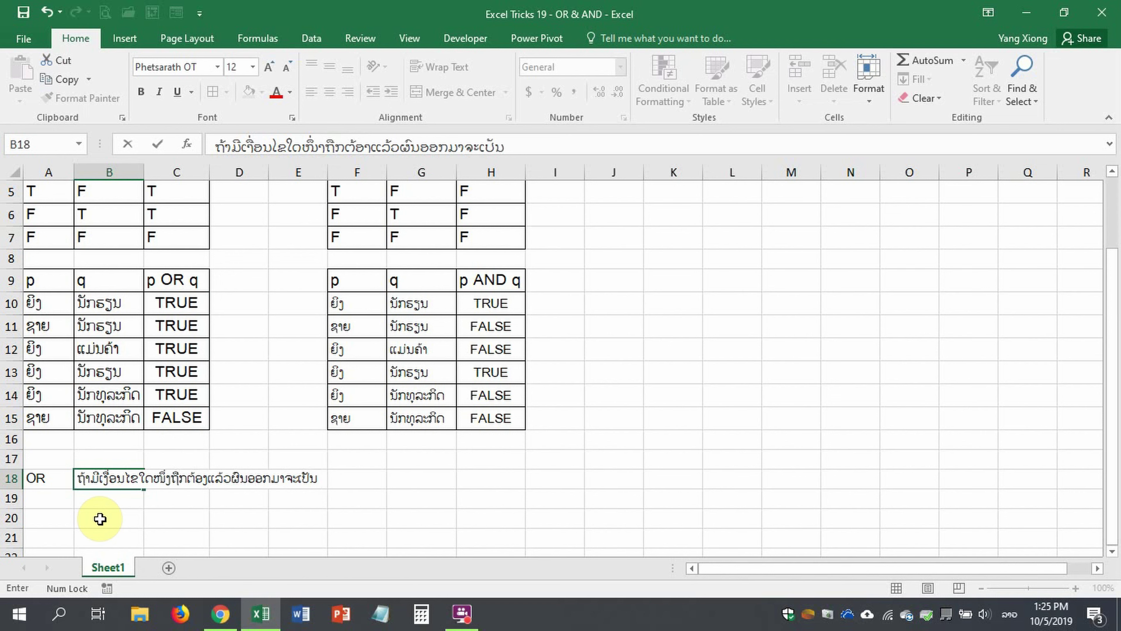
{"action": "key", "text": "alt+shift"}
{"action": "type", "text": " TRUE"}
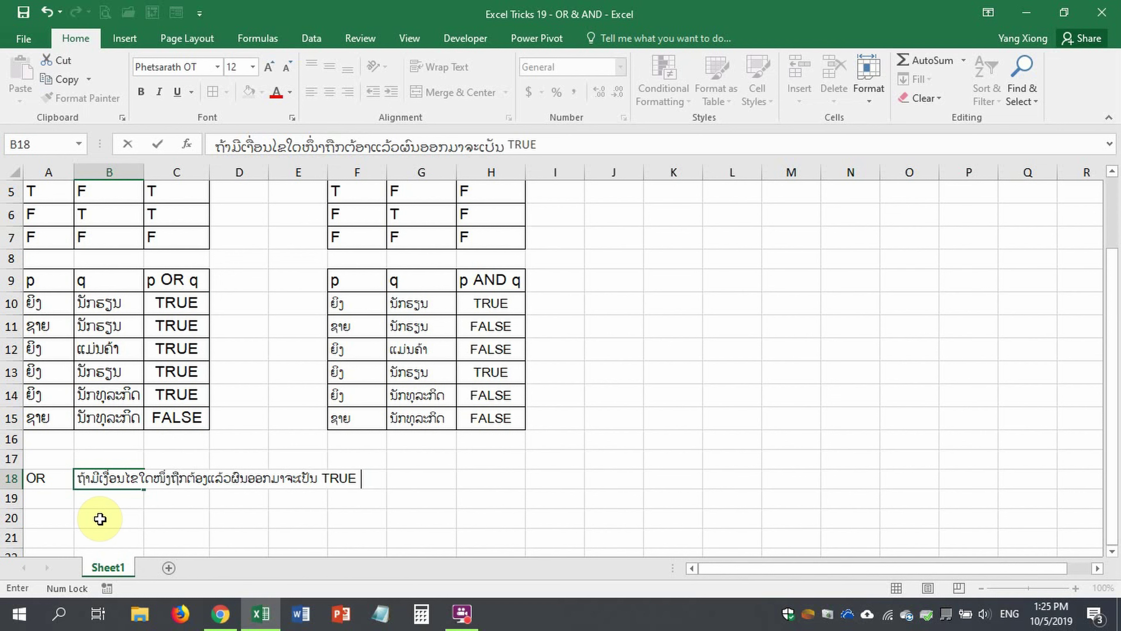
{"action": "key", "text": "alt+shift"}
{"action": "type", "text": "ຫຼື "}
{"action": "type", "text": "ເປັນຈິງ"}
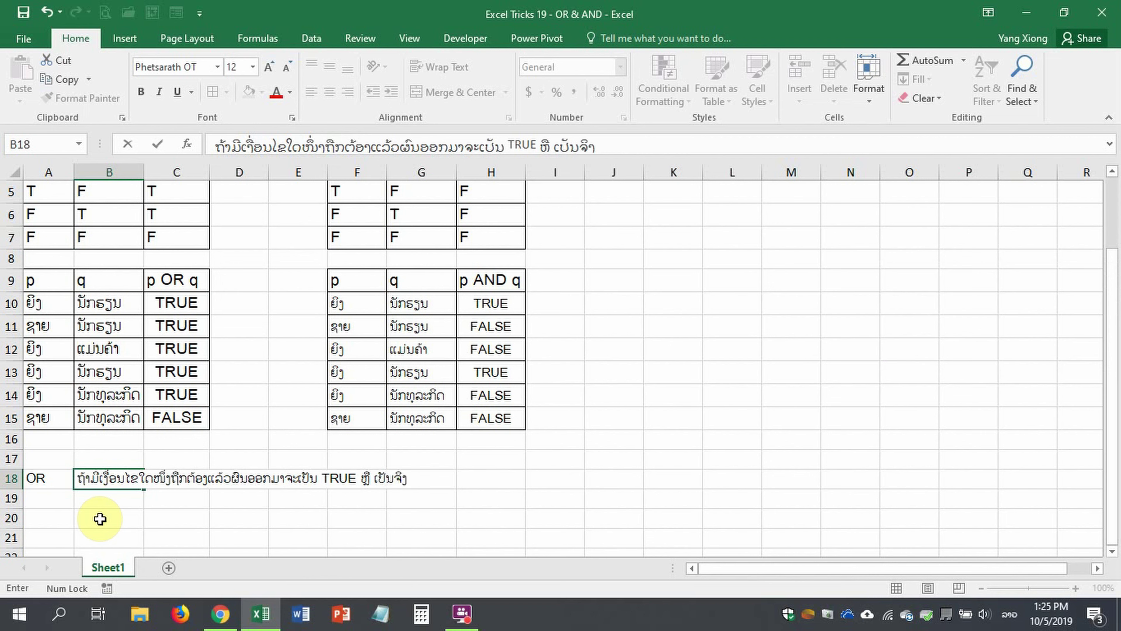
{"action": "key", "text": "ctrl+Return"}
Step: In B19, write the Lao note that no true condition gives FALSE (ບໍ່ເປັນຈິງ)
{"action": "key", "text": "Down"}
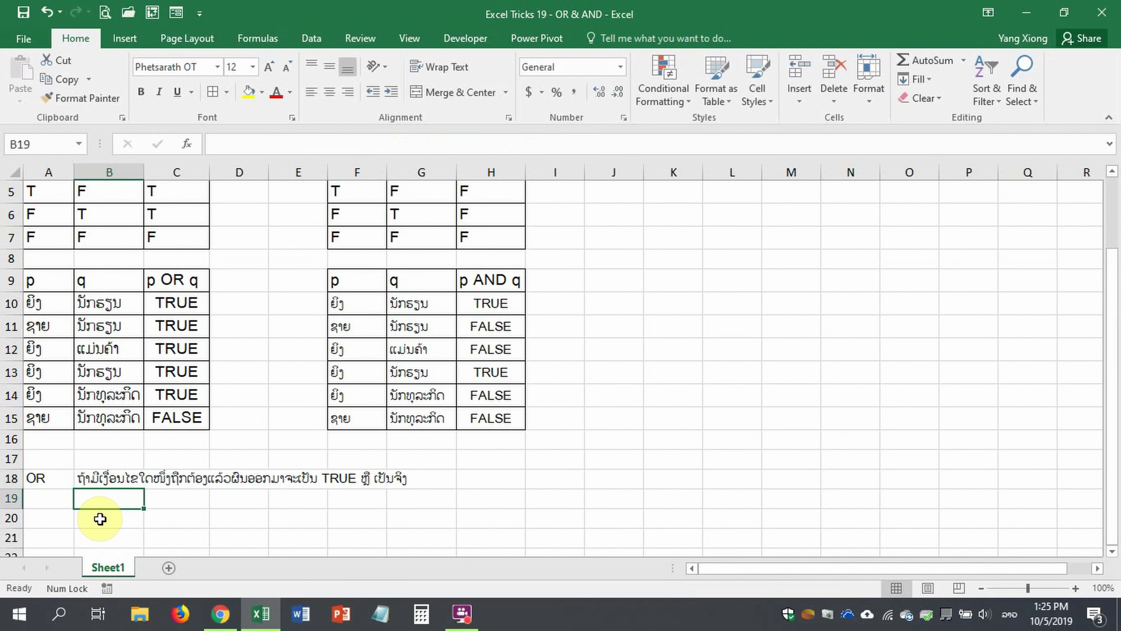
{"action": "key", "text": "super+space"}
{"action": "type", "text": "4"}
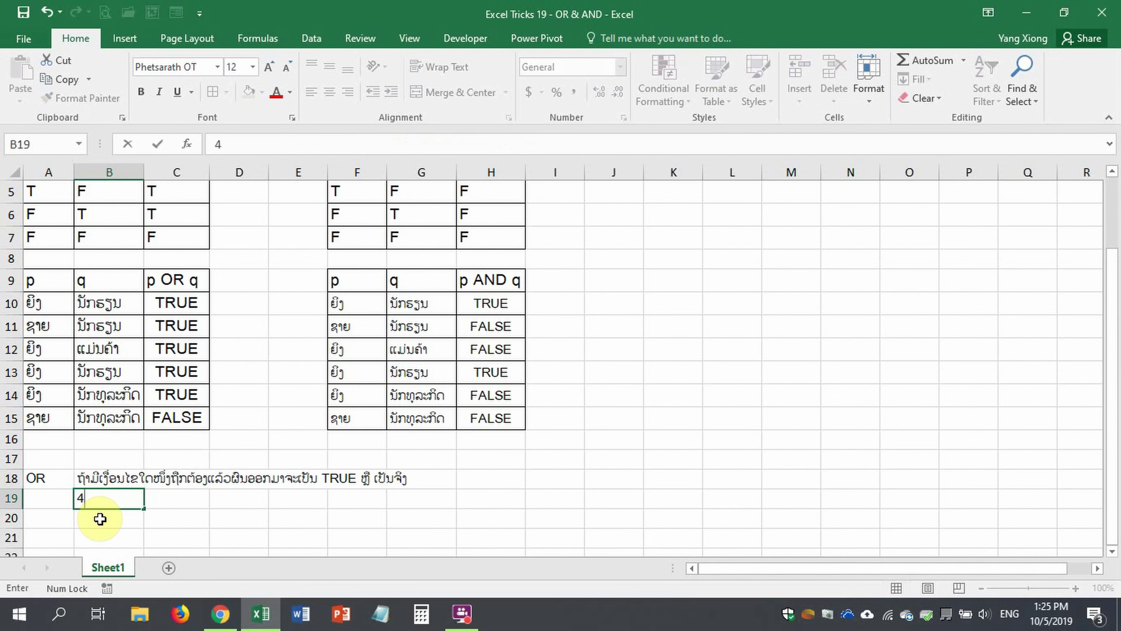
{"action": "key", "text": "BackSpace"}
{"action": "type", "text": "ຖ້າ"}
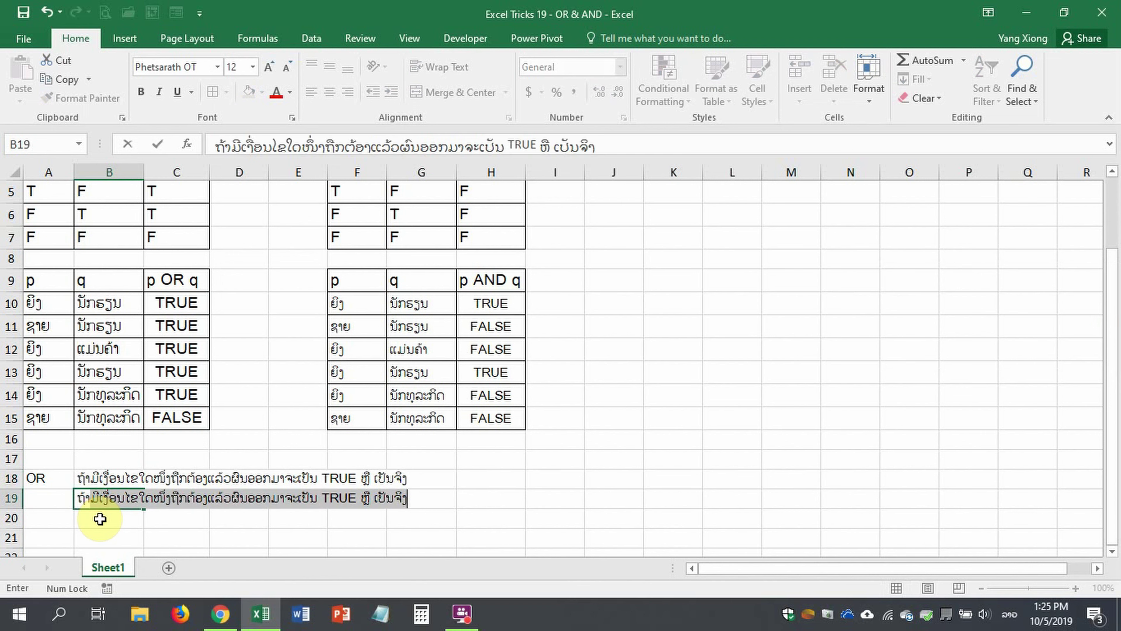
{"action": "type", "text": "ບໍ່ມີເ"}
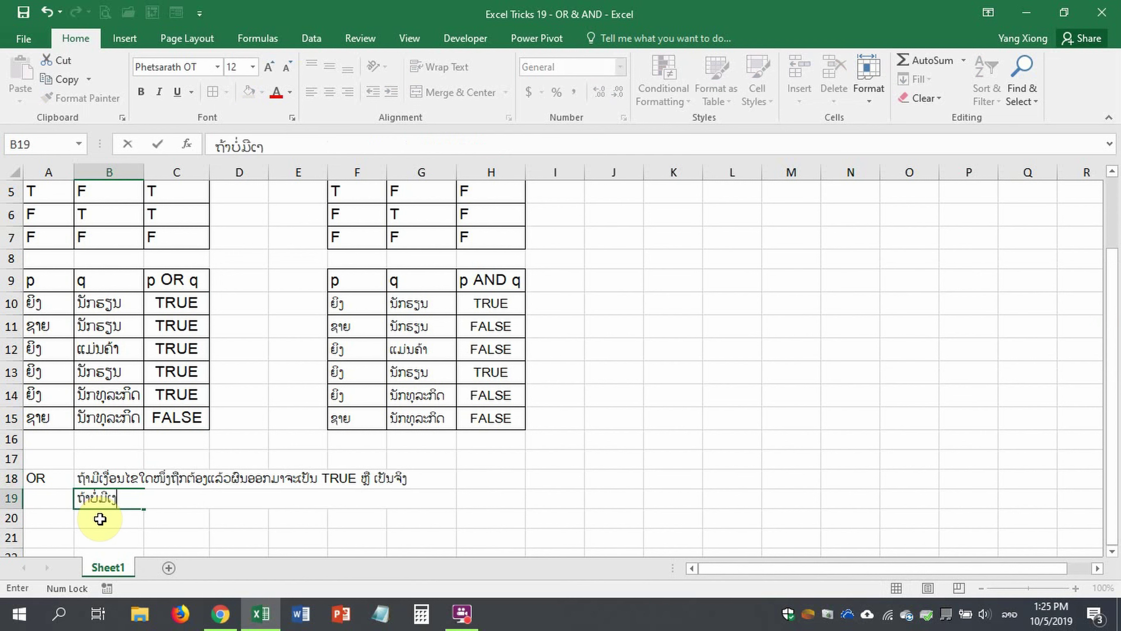
{"action": "type", "text": "ງື່ອນໄຂໃດ"}
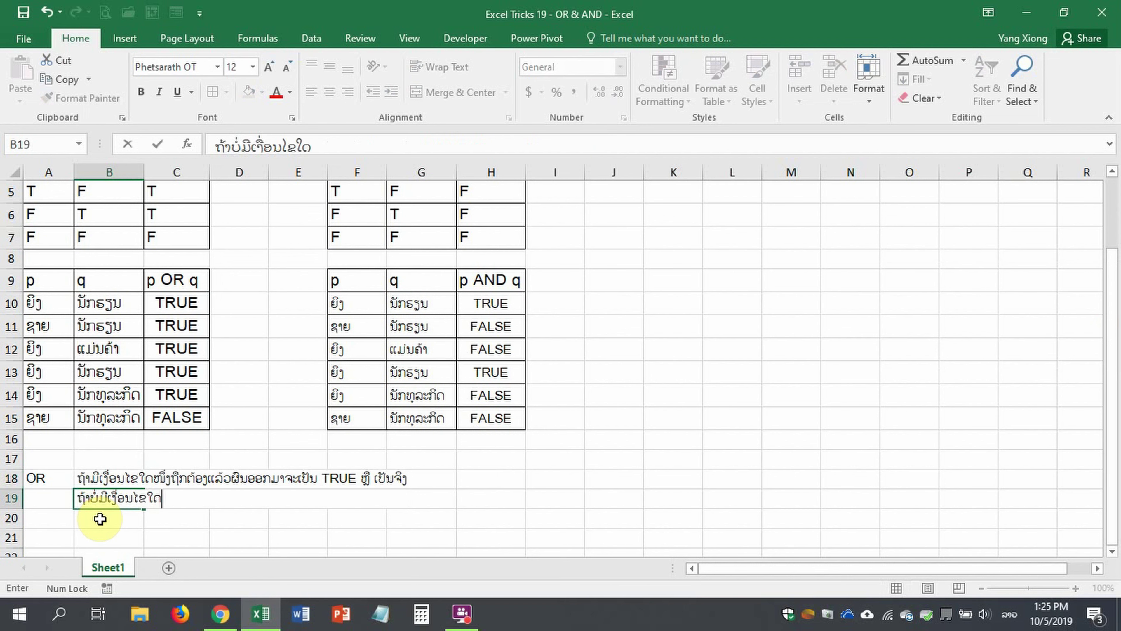
{"action": "type", "text": "ຖືກເ"}
{"action": "type", "text": "ລີຍແມ່"}
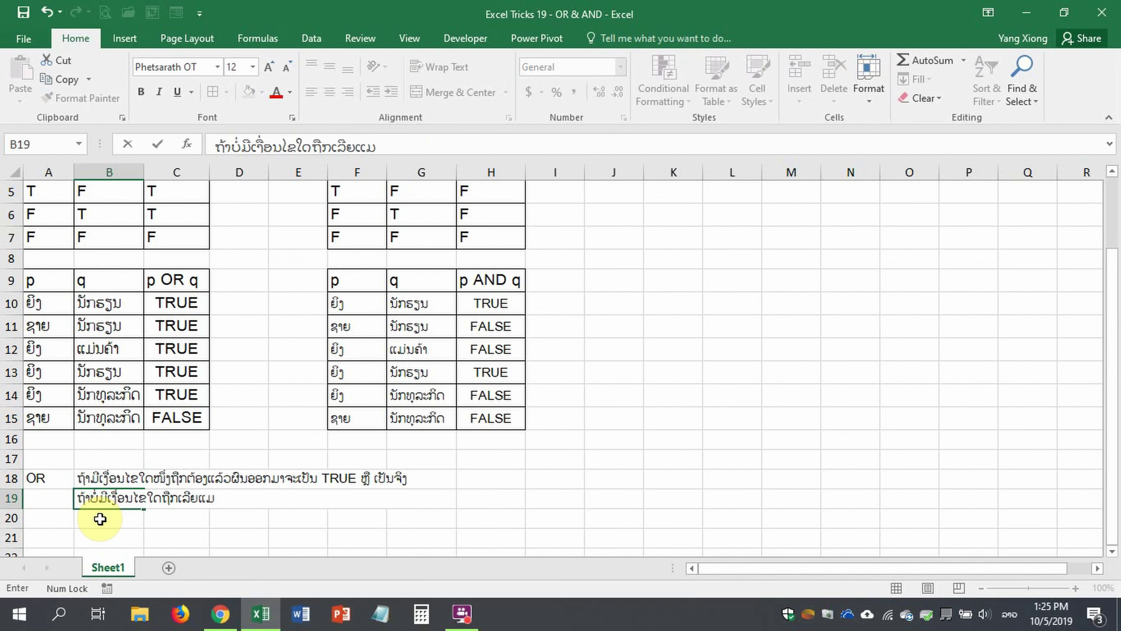
{"action": "type", "text": "ນຜົ"}
{"action": "type", "text": "ນອອກມາ"}
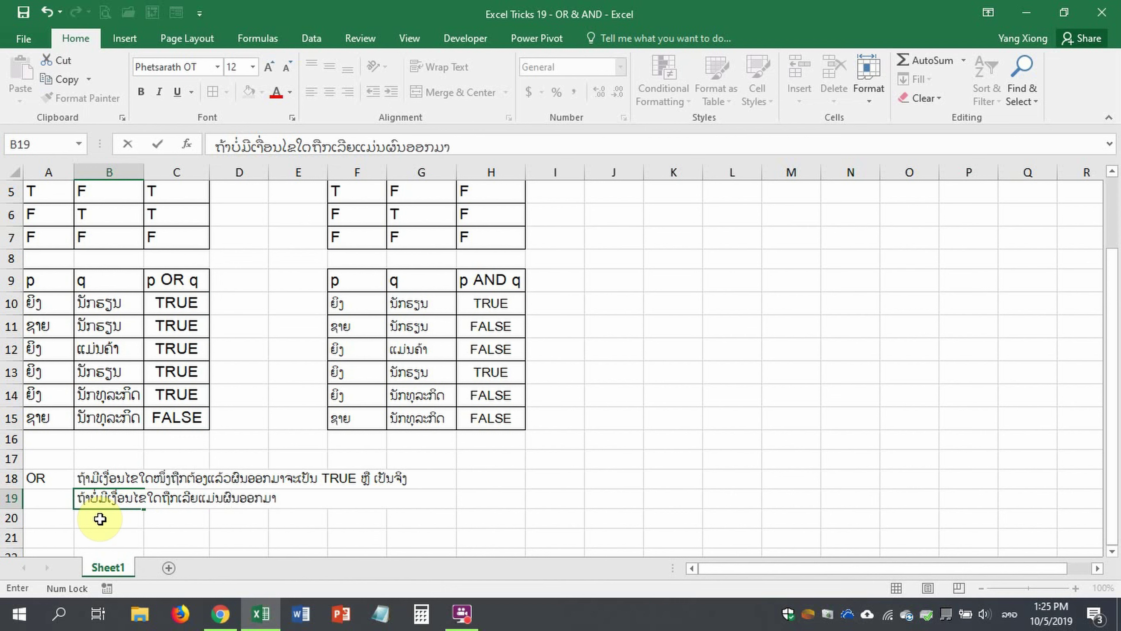
{"action": "type", "text": "ຈະເປັນ"}
{"action": "key", "text": "alt+shift"}
{"action": "type", "text": " FALSE "}
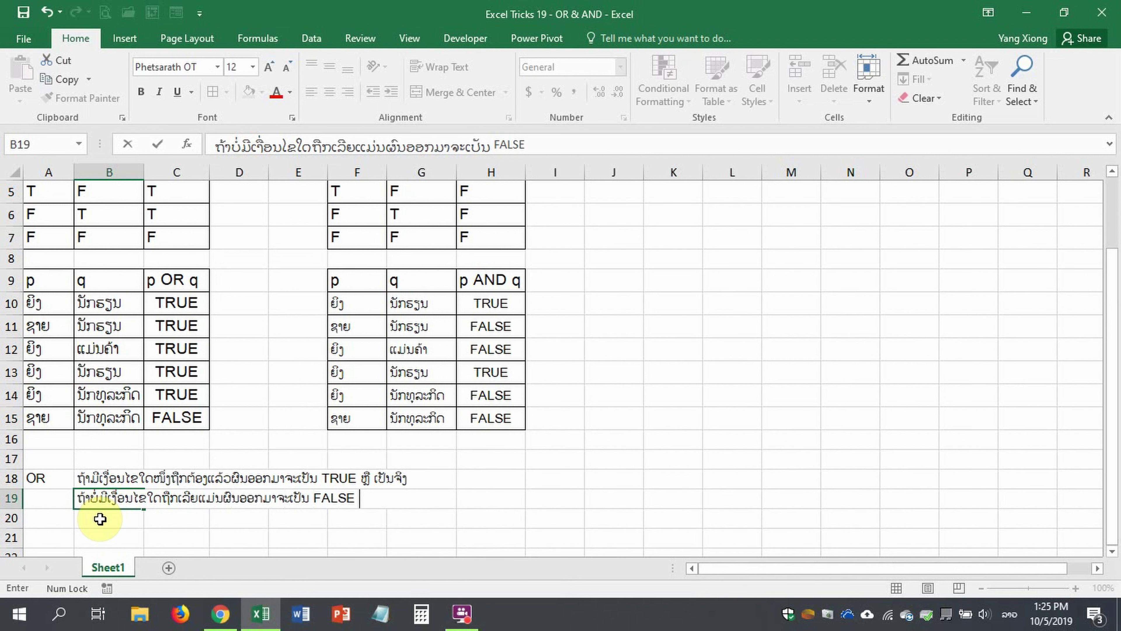
{"action": "type", "text": "ຫຼື ບໍ່ເປ"}
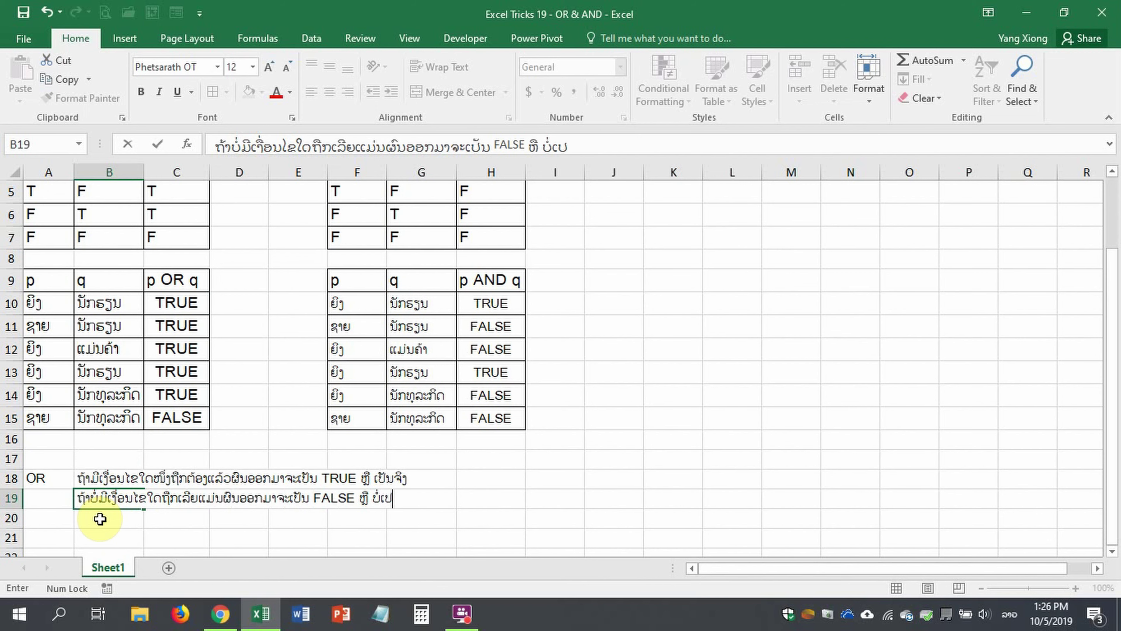
{"action": "type", "text": "ັນຈິງ"}
{"action": "key", "text": "ctrl+Return"}
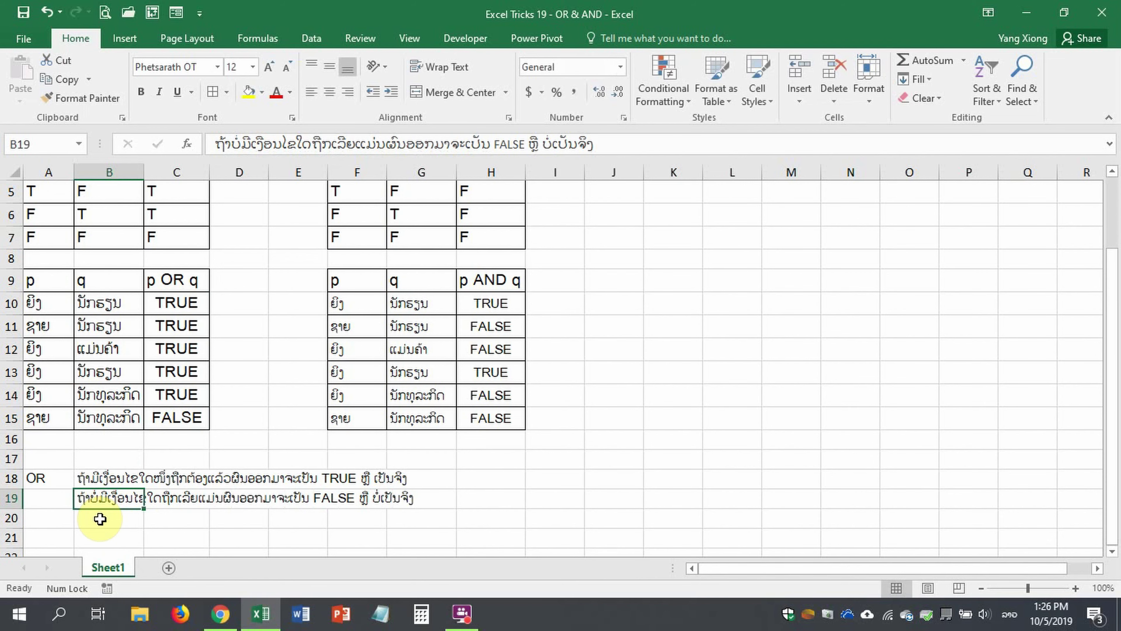
{"action": "scroll", "coordinate": [569, 389], "scroll_direction": "up", "scroll_amount": 1}
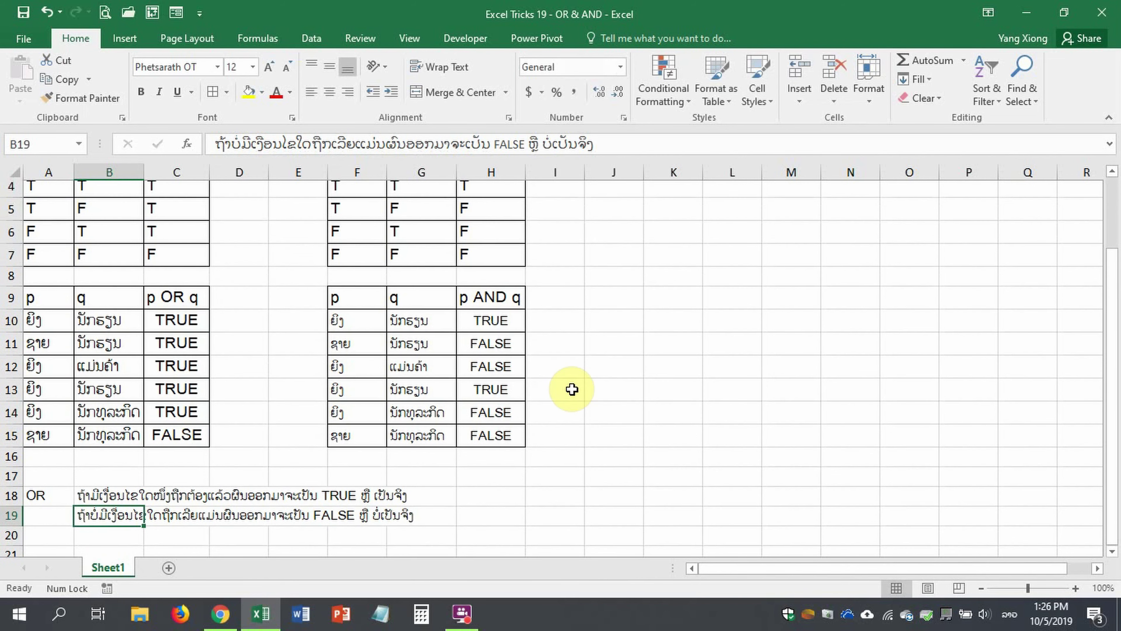
{"action": "left_click", "coordinate": [573, 480]}
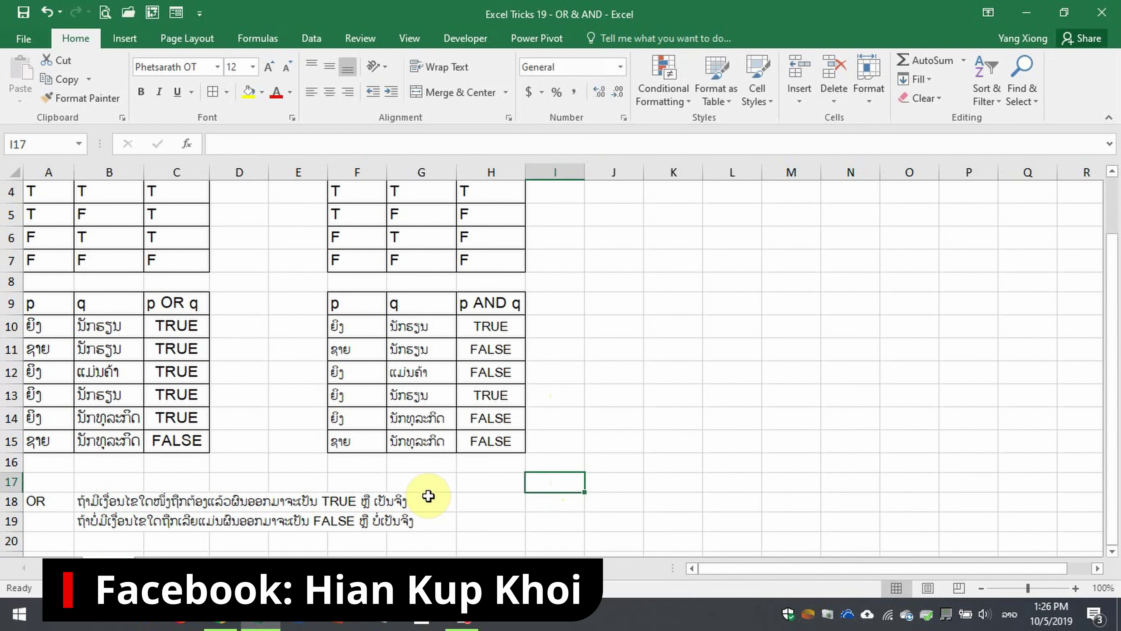
Step: Type the label AND in A21 and move to B21
{"action": "scroll", "coordinate": [432, 494], "scroll_direction": "down", "scroll_amount": 1}
{"action": "left_click", "coordinate": [49, 489]}
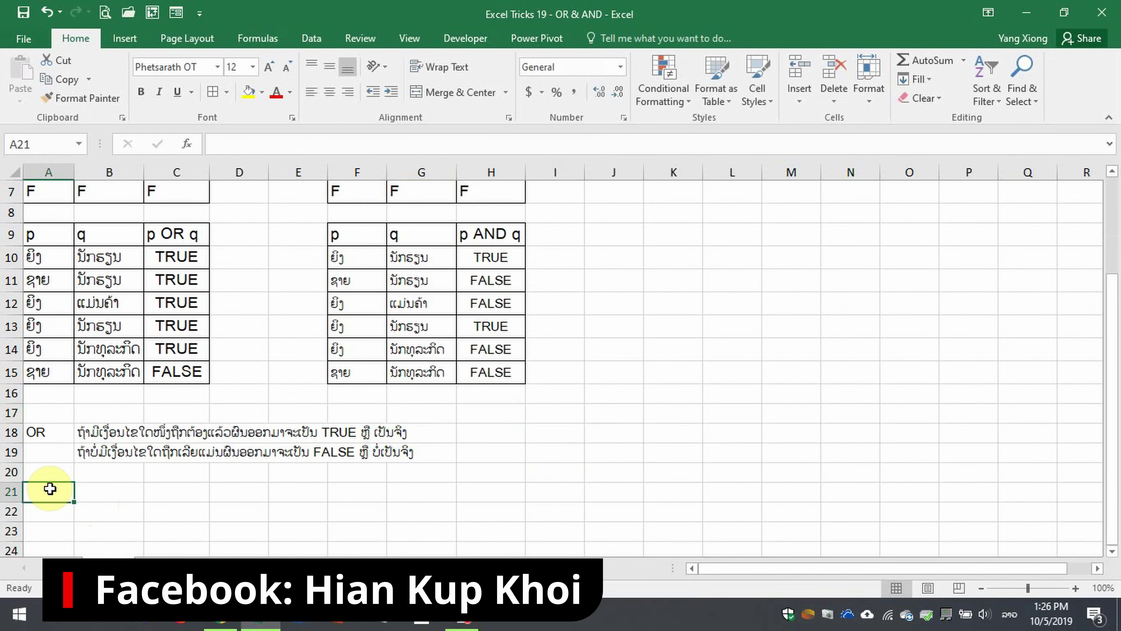
{"action": "key", "text": "super+space"}
{"action": "type", "text": "AND"}
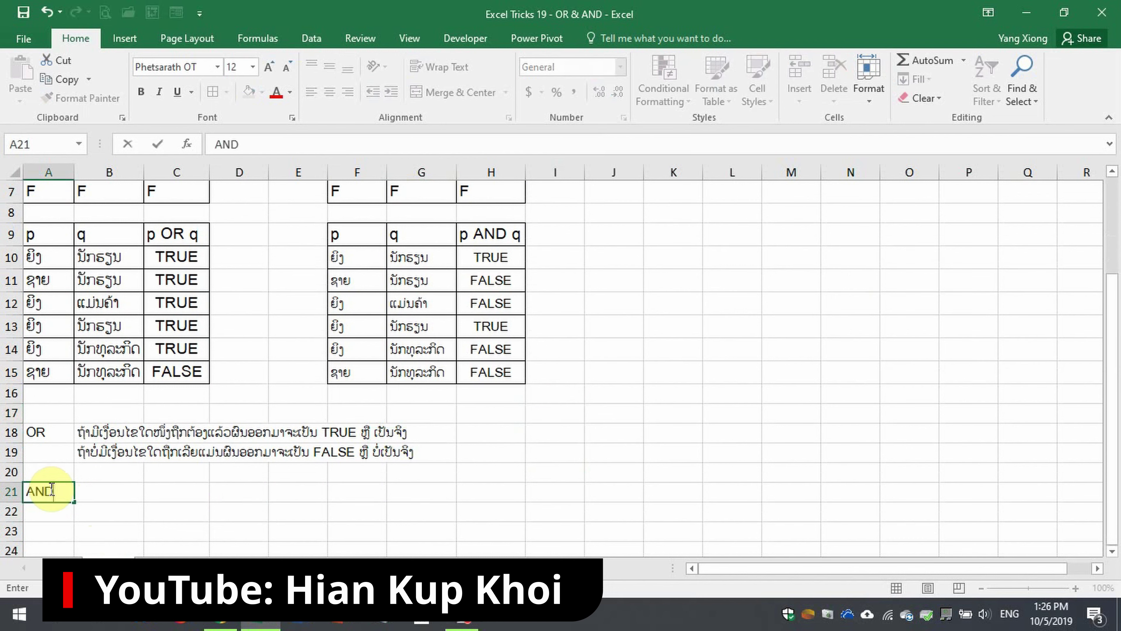
{"action": "key", "text": "Return"}
{"action": "left_click", "coordinate": [49, 488]}
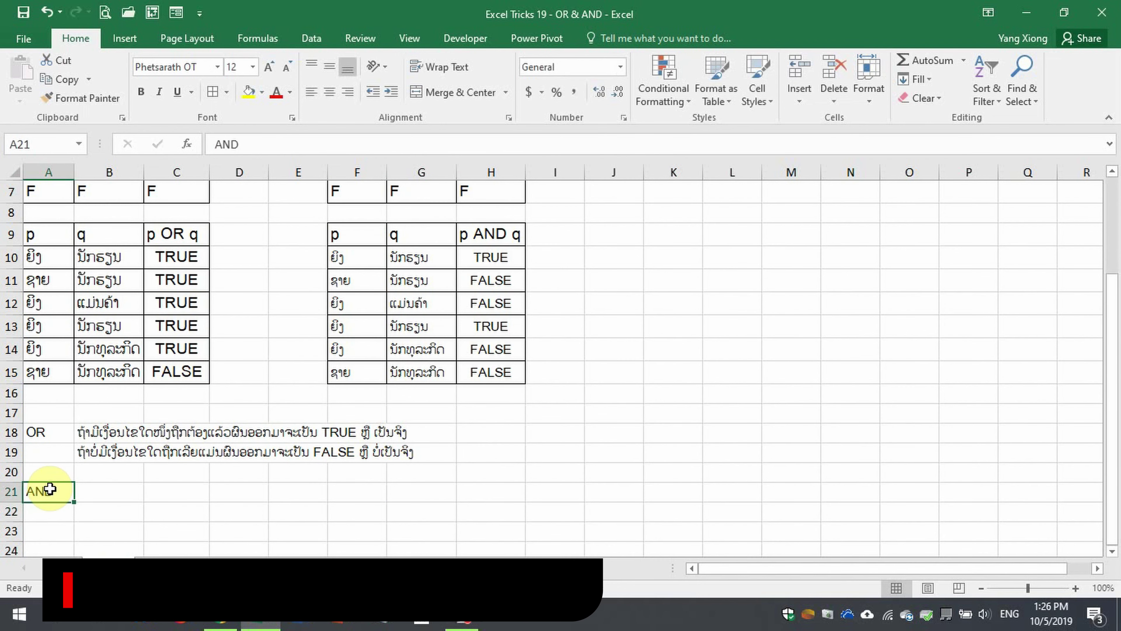
{"action": "key", "text": "Tab"}
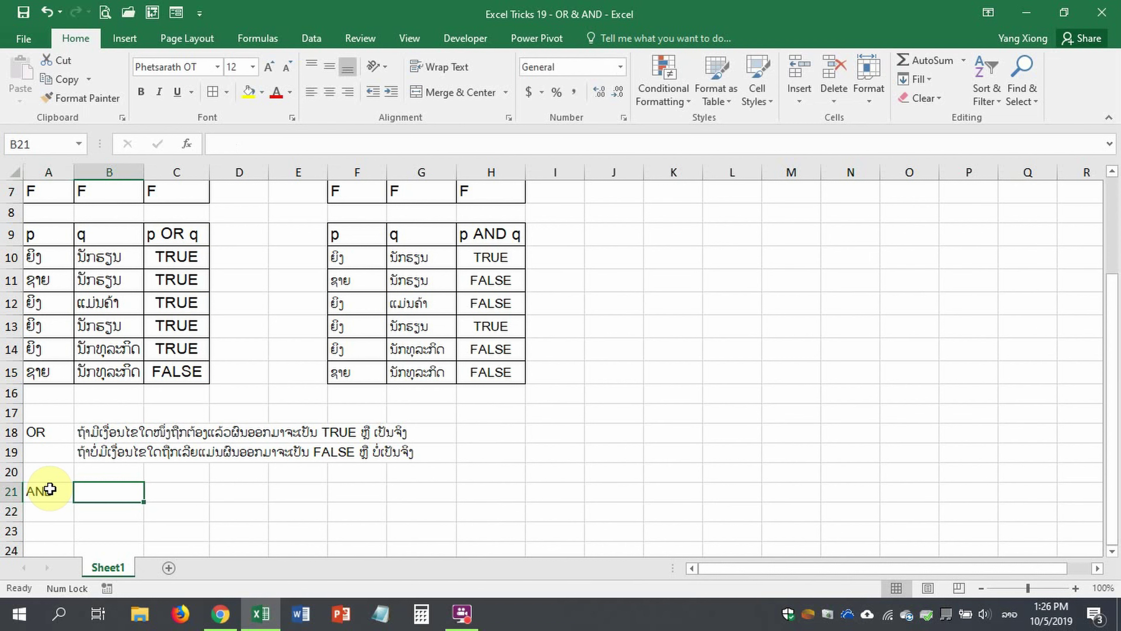
Step: In B21, write the Lao note that conditions must be true for the result to be TRUE
{"action": "type", "text": "ຖືກເງື່ອນ"}
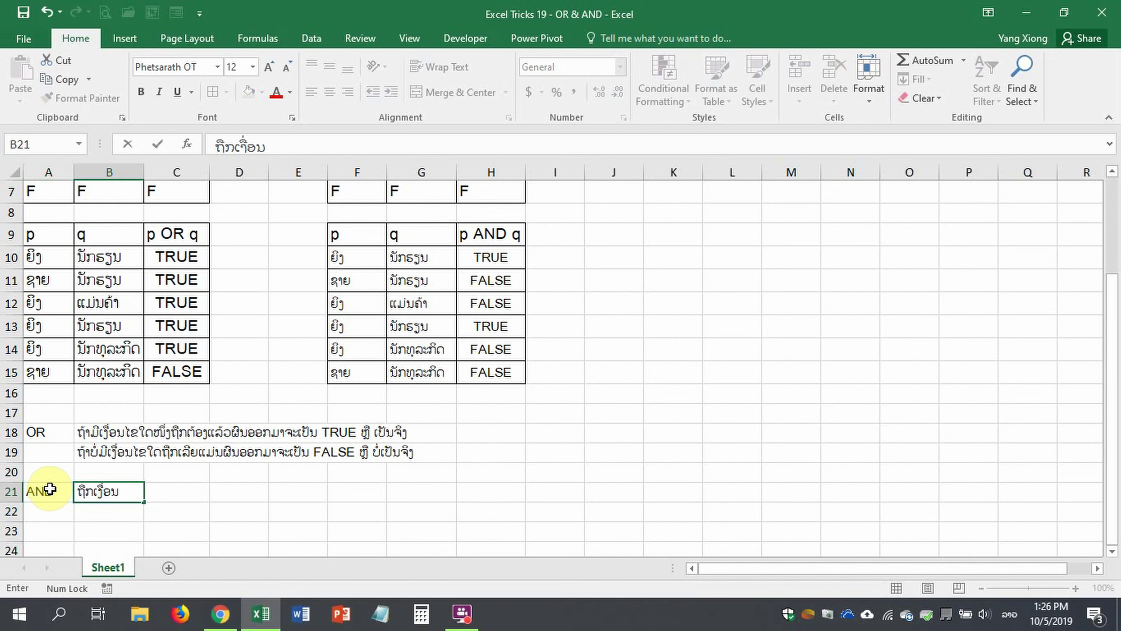
{"action": "type", "text": "ໄຂຕ້ອງ"}
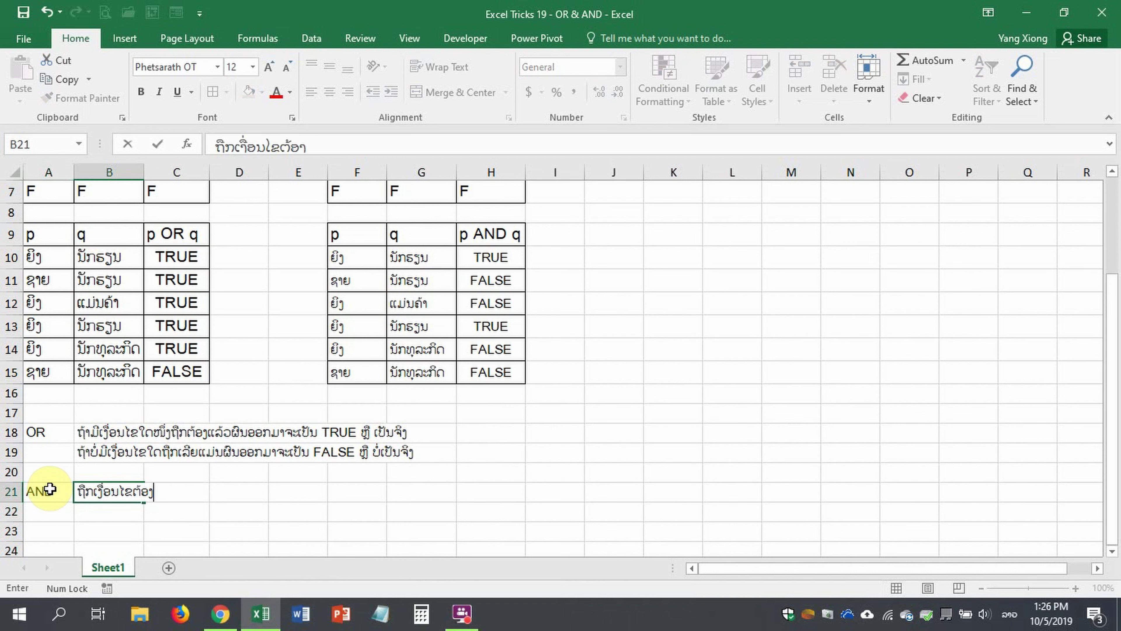
{"action": "type", "text": "ເປັນຈິງ"}
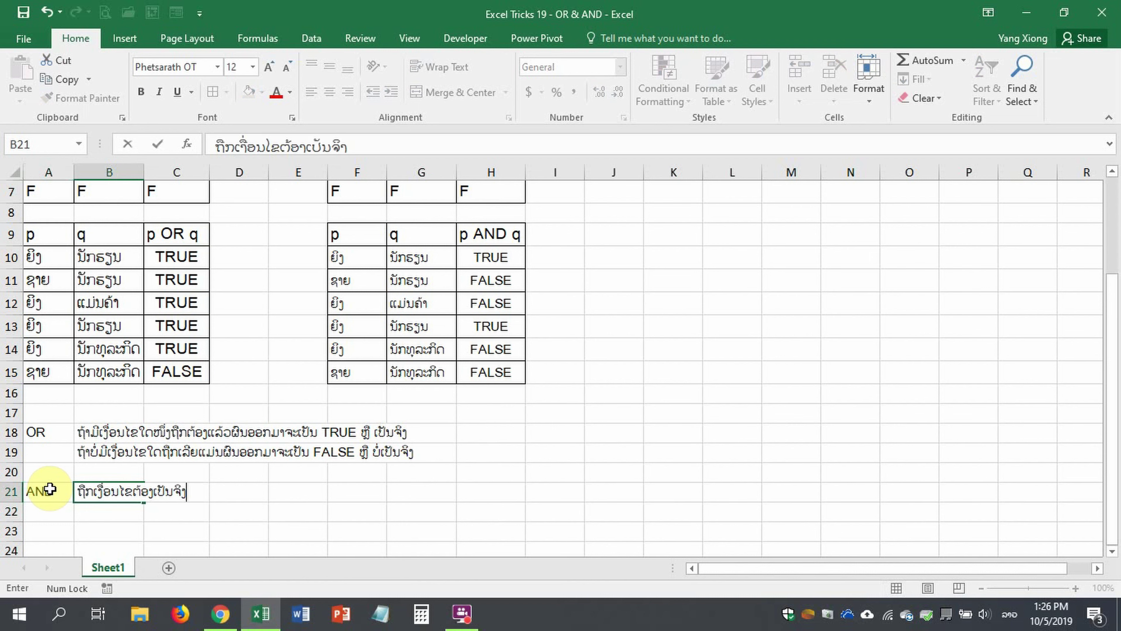
{"action": "type", "text": "ຜົນອອກ"}
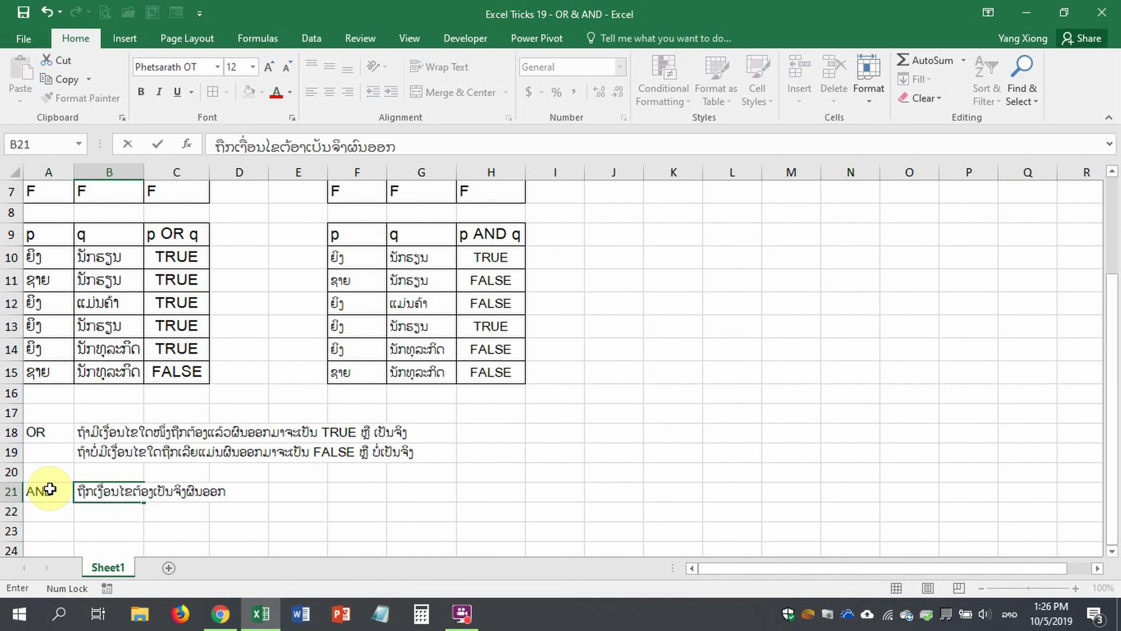
{"action": "type", "text": "ມາຈຶ່ງ"}
{"action": "type", "text": "ສາມາດເປັນ"}
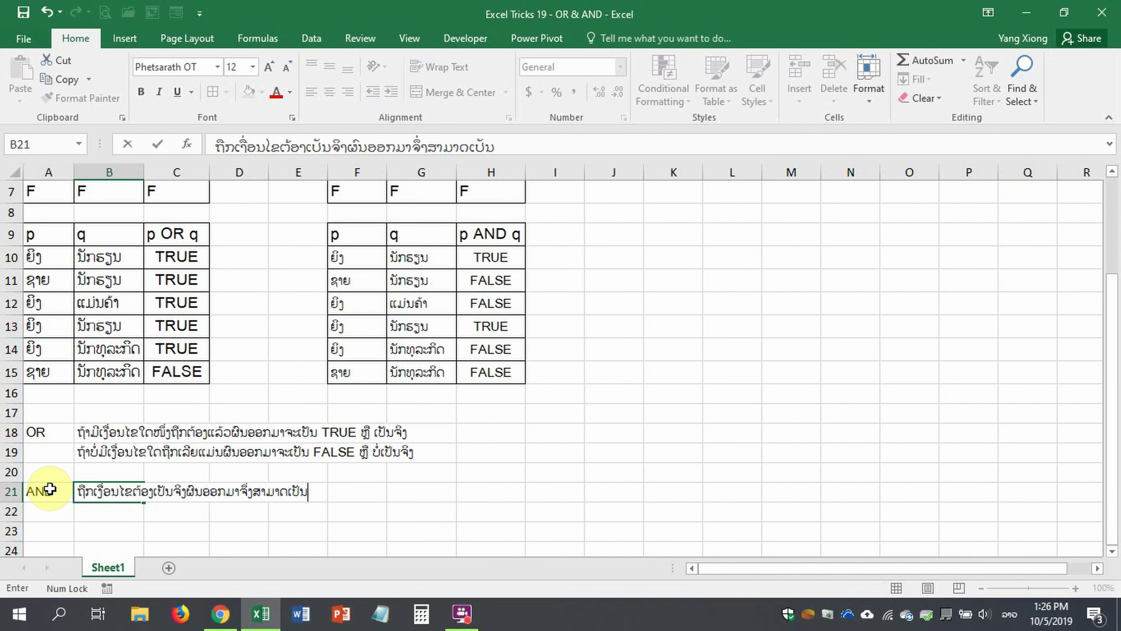
{"action": "key", "text": "alt+shift"}
{"action": "type", "text": " TRU"}
{"action": "type", "text": "E"}
{"action": "key", "text": "alt+shift"}
{"action": "type", "text": "ຫຼື "}
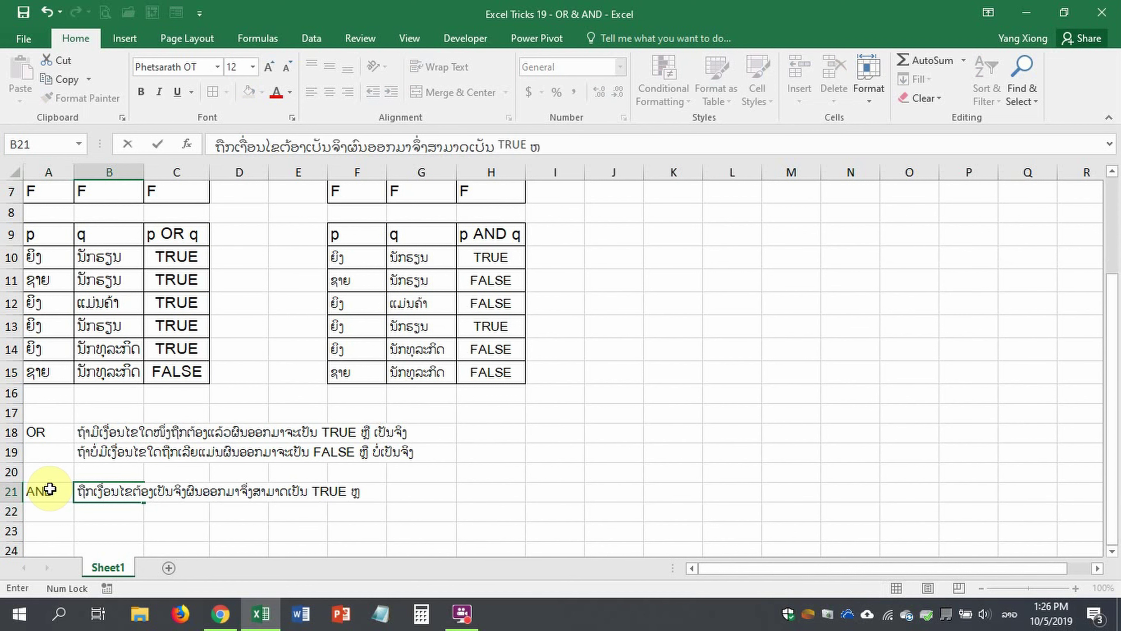
{"action": "type", "text": "ເປັນຈິງ"}
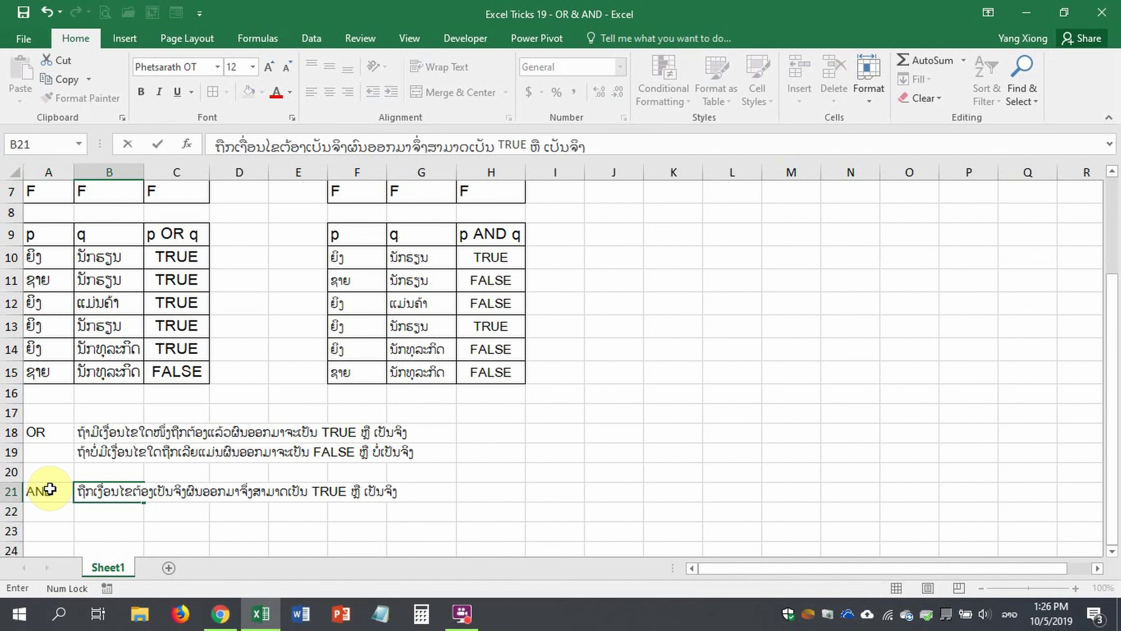
{"action": "key", "text": "Return"}
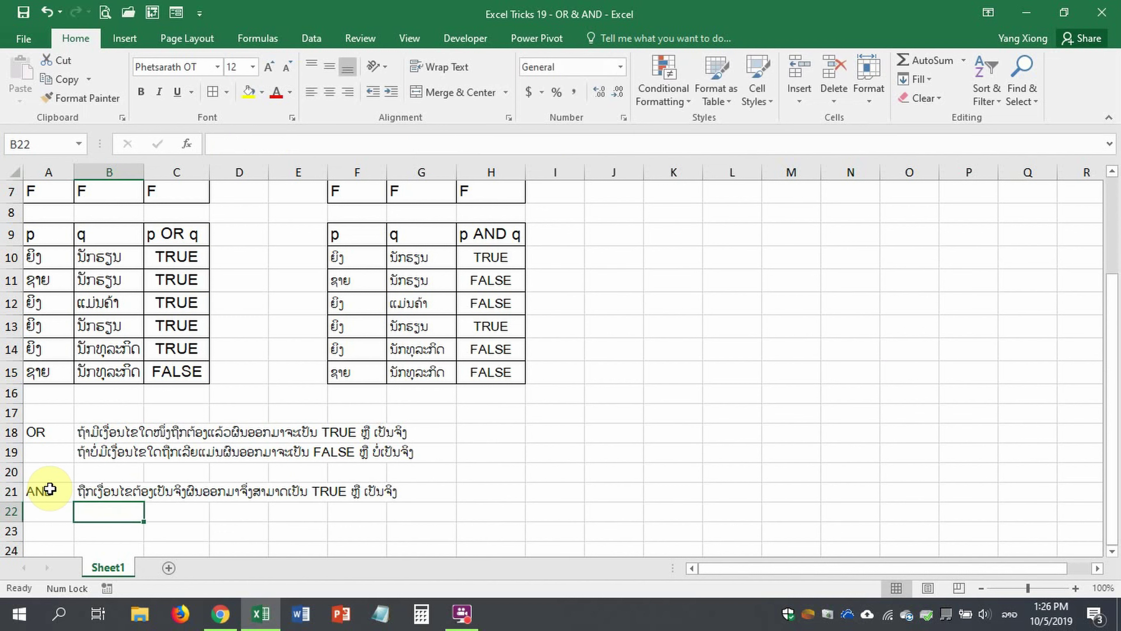
Step: Write in B22 the Lao sentence 'ແຕ່ຖ້າເງື່ອນໄຂໃດໜຶ່ງບໍ່ຖືກຕ້ອງ ແມ່ນຈະກາຍເປັນ FALSE'
{"action": "type", "text": "ແຕ່ຖ້າເ"}
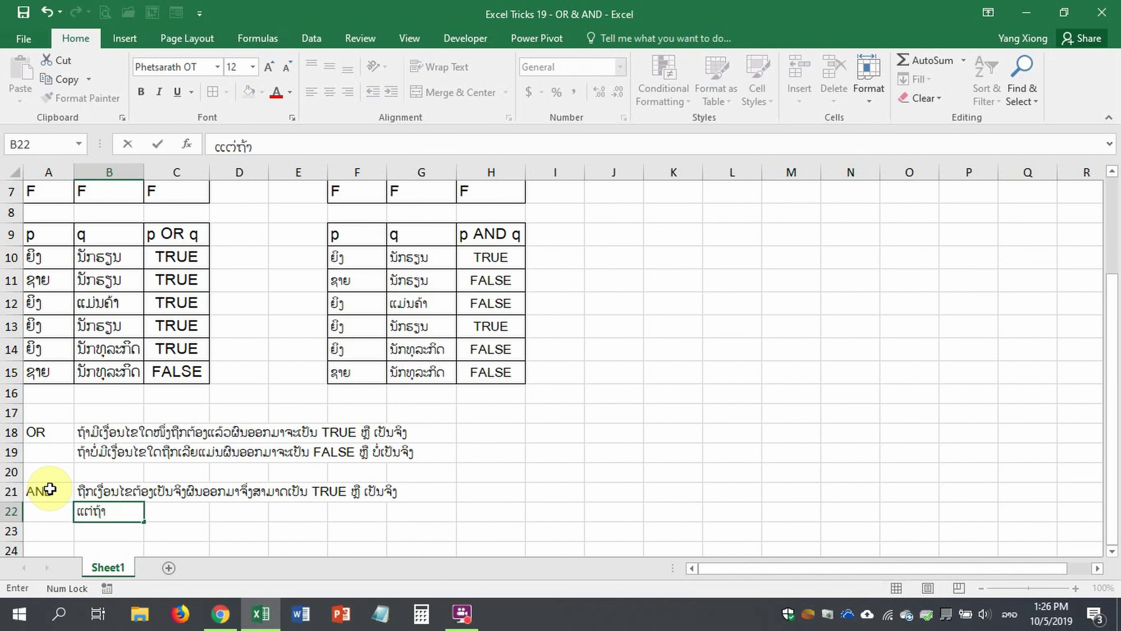
{"action": "type", "text": "ງື່ອນ"}
{"action": "type", "text": "ໄຂໃດໜ"}
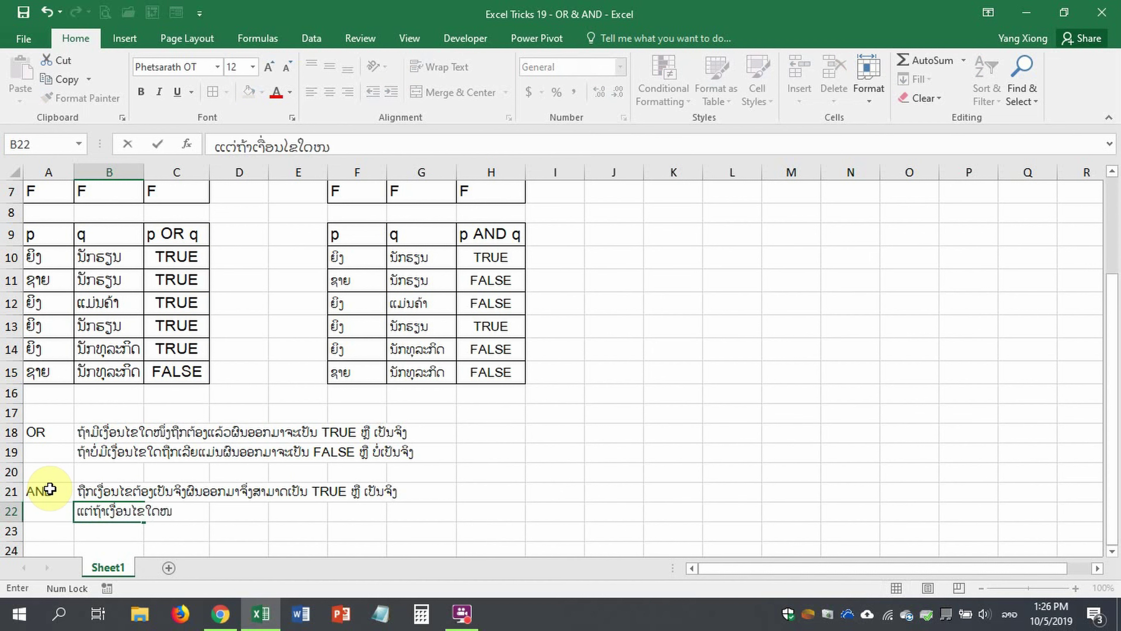
{"action": "type", "text": "ຶ່ງບໍ່"}
{"action": "type", "text": "ຖືກຕ້ອ"}
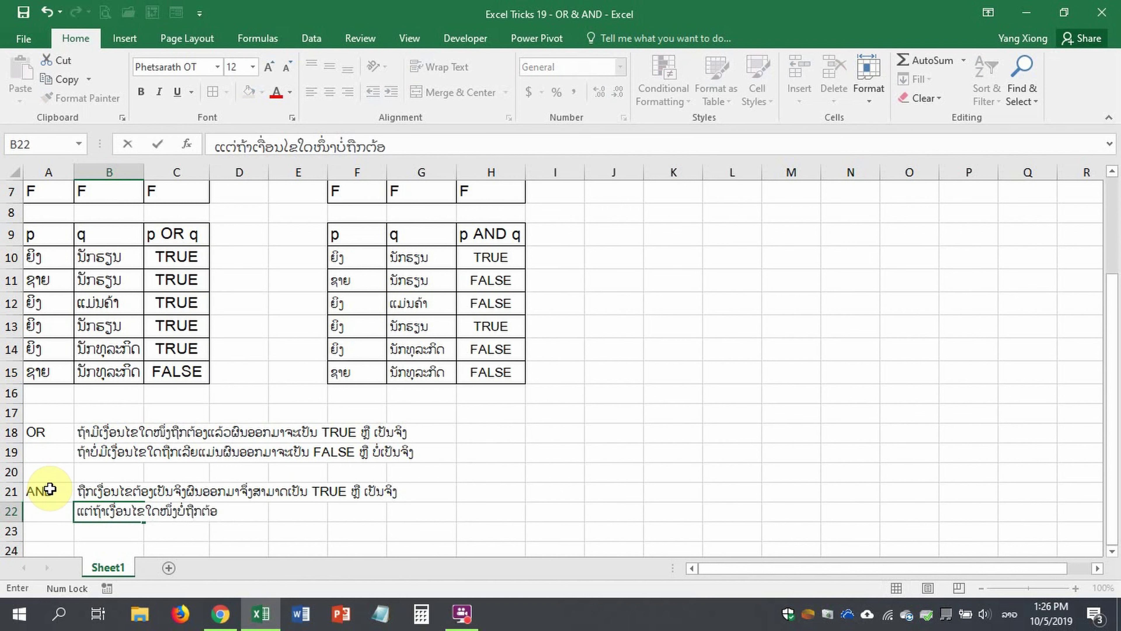
{"action": "type", "text": "ງ ແມ່ນຈະ"}
{"action": "type", "text": "ກາຍ"}
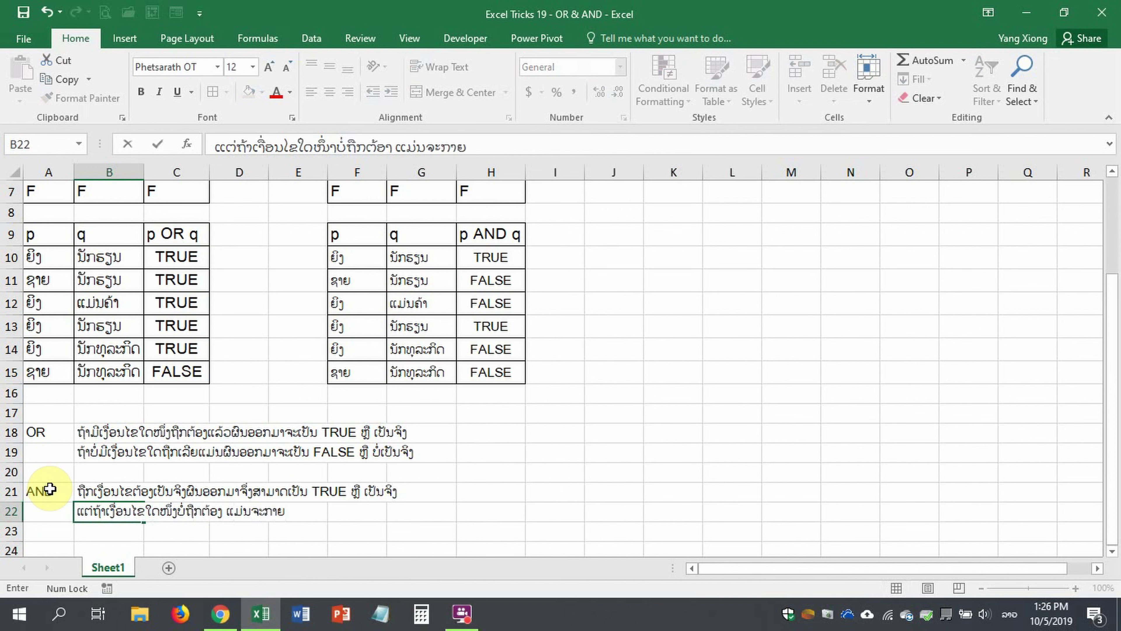
{"action": "type", "text": "ເປັນ"}
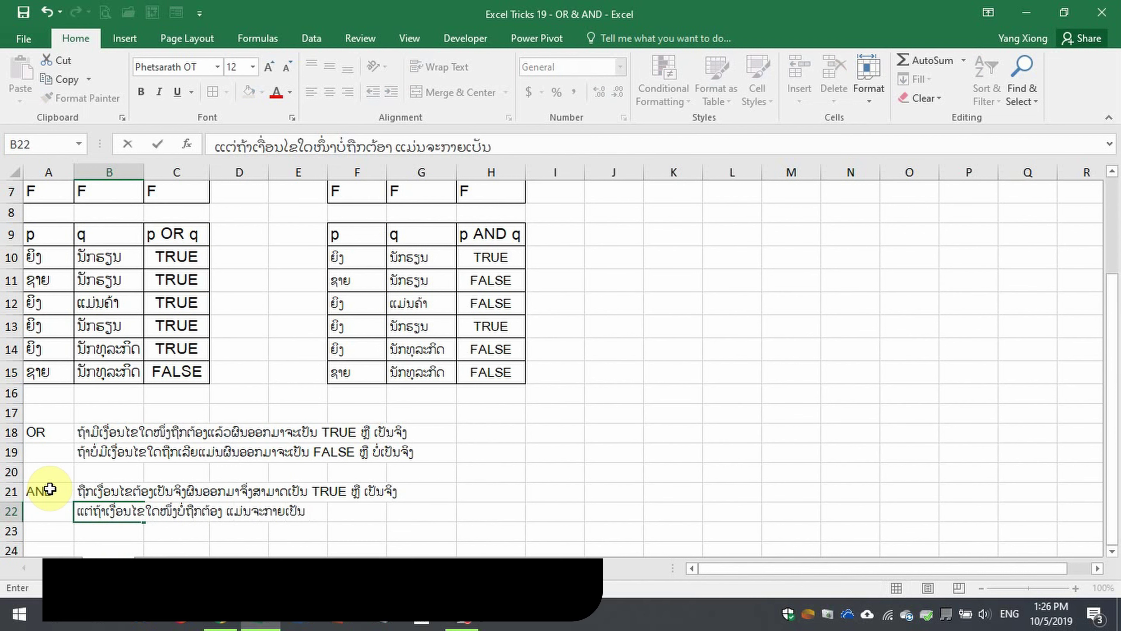
{"action": "key", "text": "alt+shift"}
{"action": "type", "text": "G"}
{"action": "key", "text": "BackSpace"}
{"action": "type", "text": "FA"}
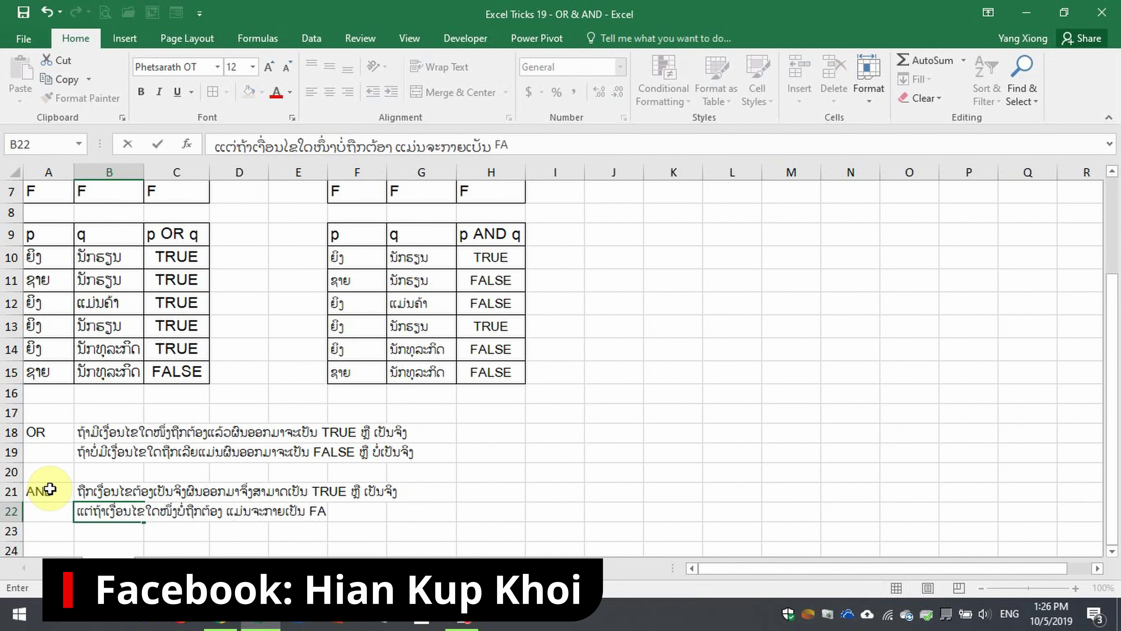
{"action": "type", "text": "LSE"}
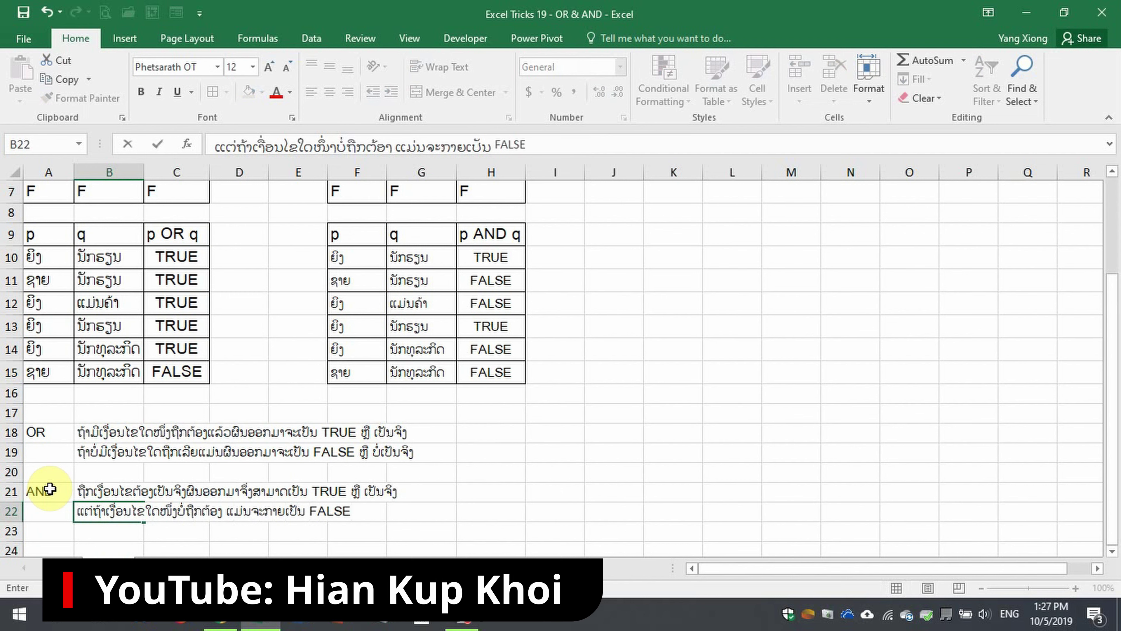
{"action": "key", "text": "ctrl+Return"}
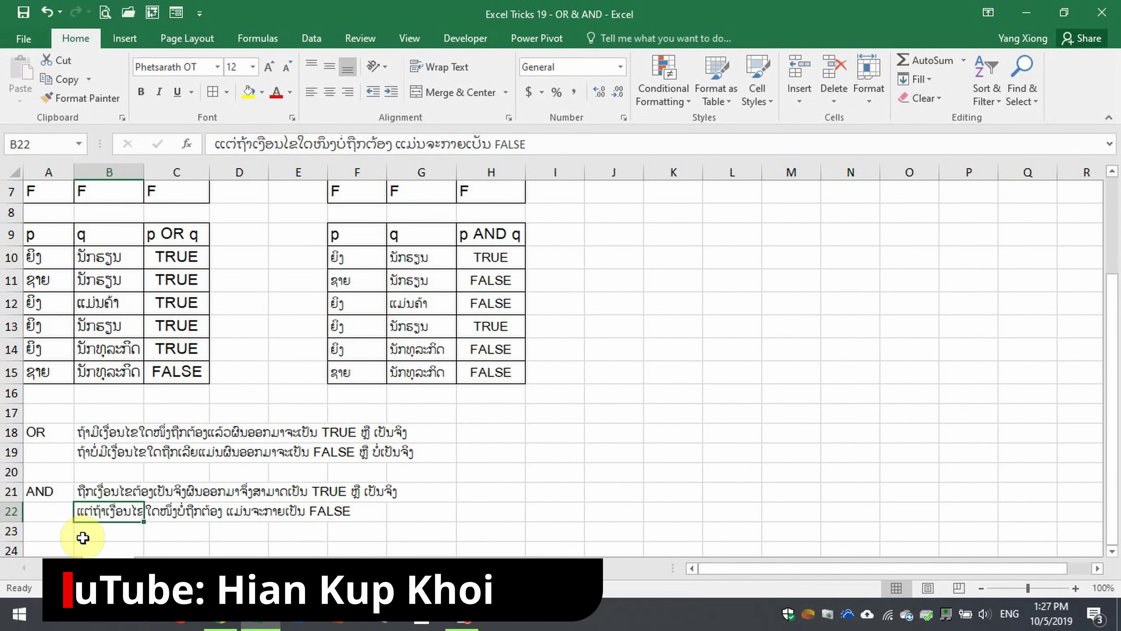
{"action": "left_click", "coordinate": [98, 532]}
{"action": "scroll", "coordinate": [100, 535], "scroll_direction": "down", "scroll_amount": 2}
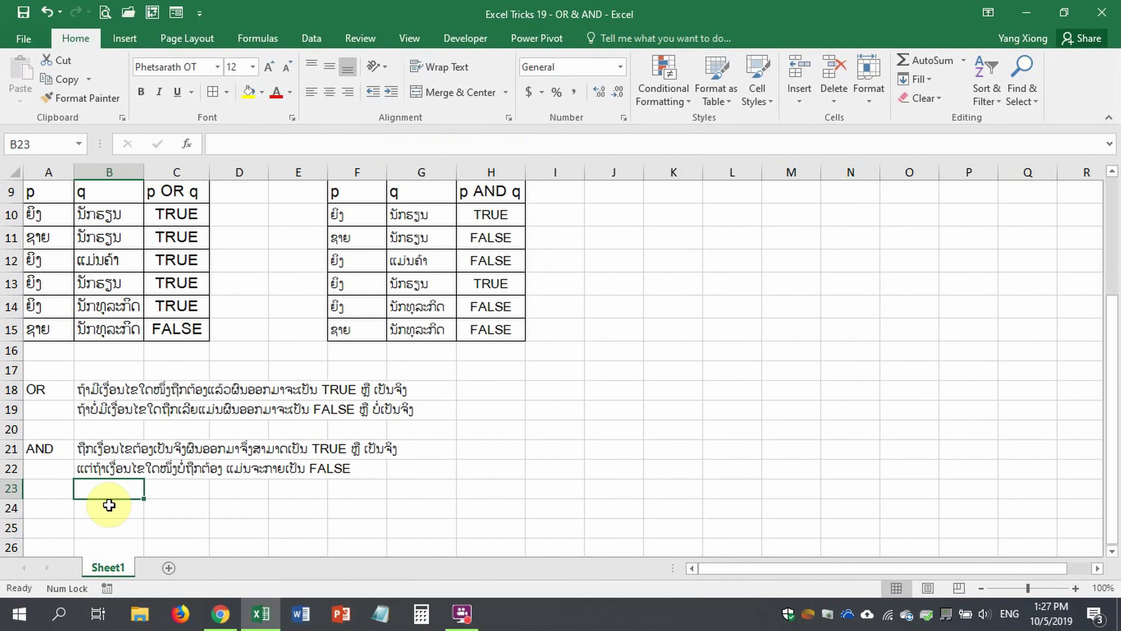
Step: Type the Lao reminder 'ຈໍາໄວ້ ມີປະໂຫຍດ ຖ້າຈະໃຊ້ Excel…' about Excel or other programs in B24
{"action": "left_click", "coordinate": [110, 502]}
{"action": "type", "text": "q"}
{"action": "key", "text": "BackSpace"}
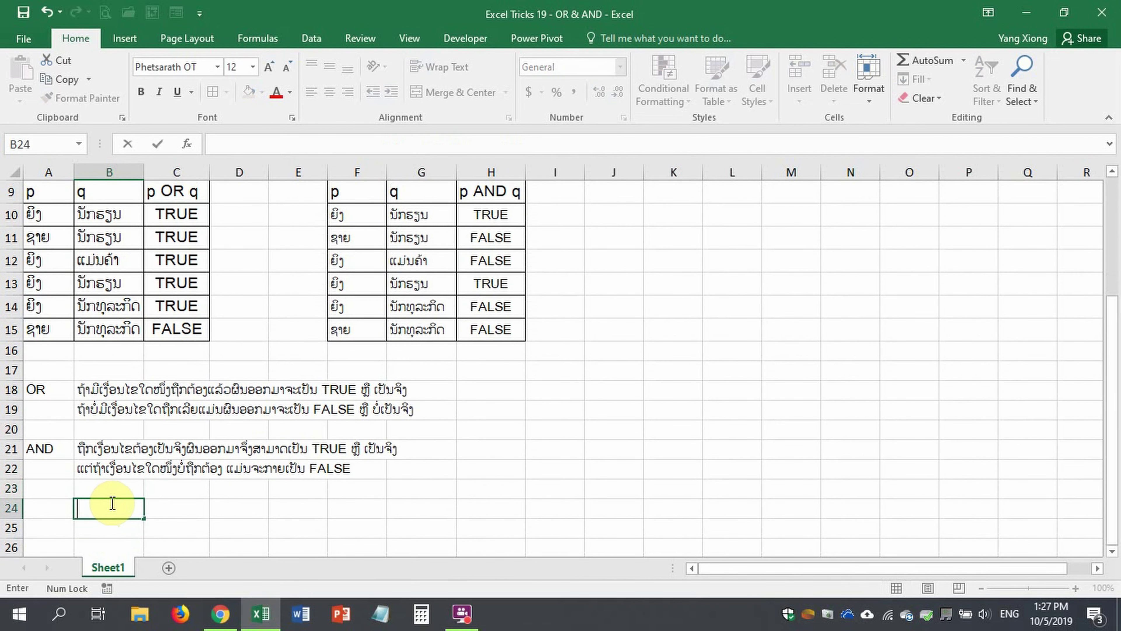
{"action": "key", "text": "alt+shift"}
{"action": "type", "text": "ຈໍາໄວ້ "}
{"action": "type", "text": "ມີປະໂ"}
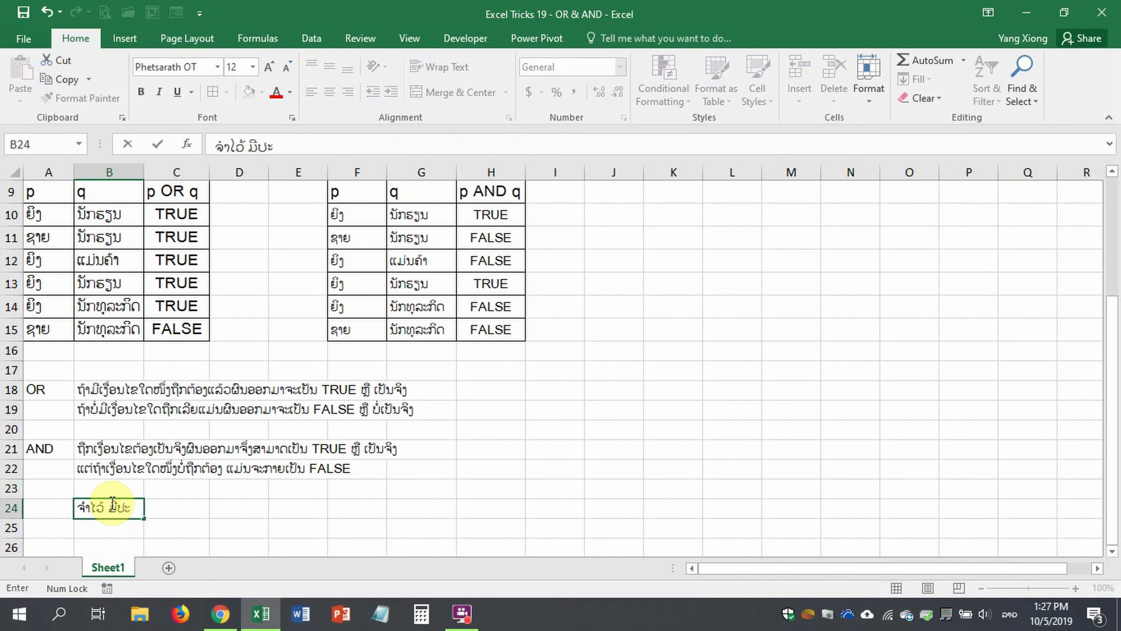
{"action": "type", "text": "ຫຍດ "}
{"action": "type", "text": "ຖ້"}
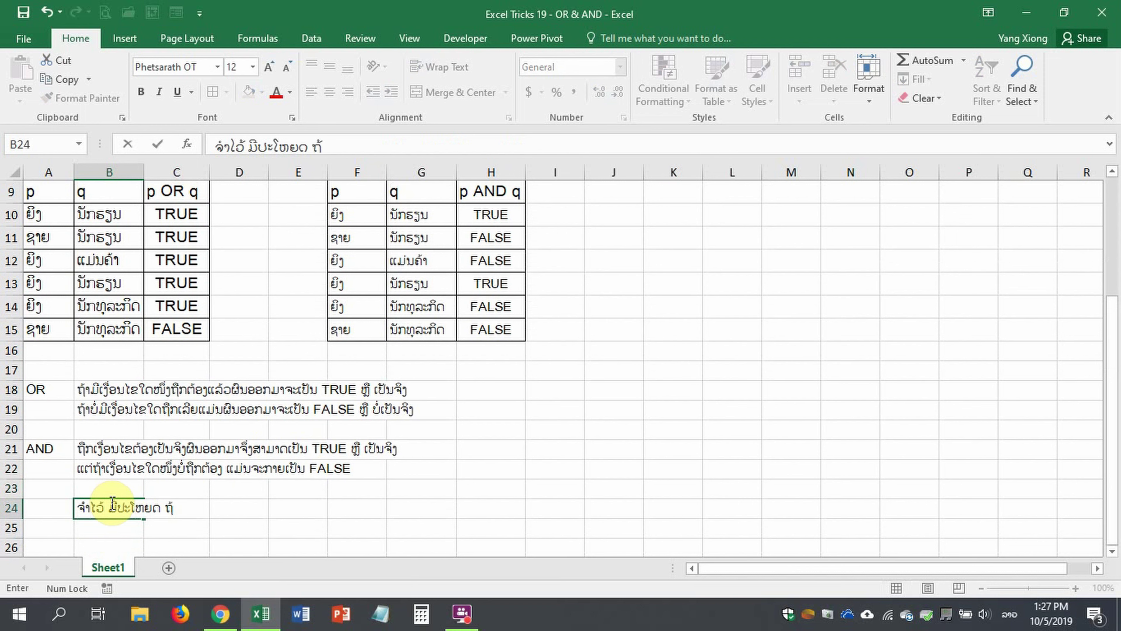
{"action": "type", "text": "າຈະໃຊ້ "}
{"action": "type", "text": "Excel"}
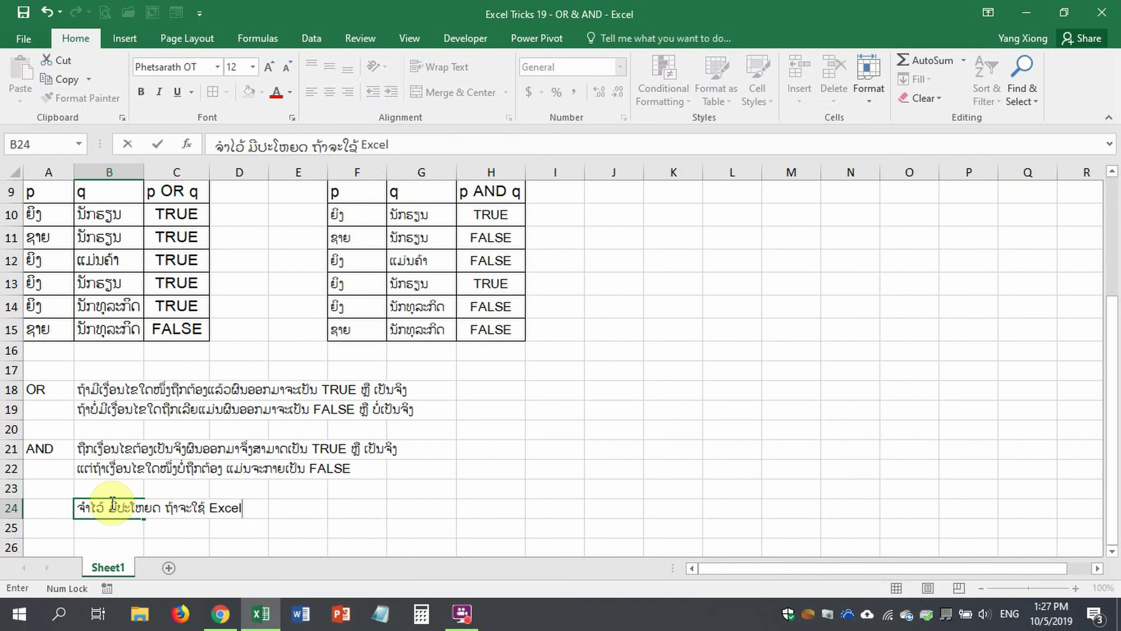
{"action": "key", "text": "alt+shift"}
{"action": "type", "text": " ຫຼື"}
{"action": "type", "text": " ງ"}
{"action": "key", "text": "BackSpace"}
{"action": "type", "text": "ໂປກຣ"}
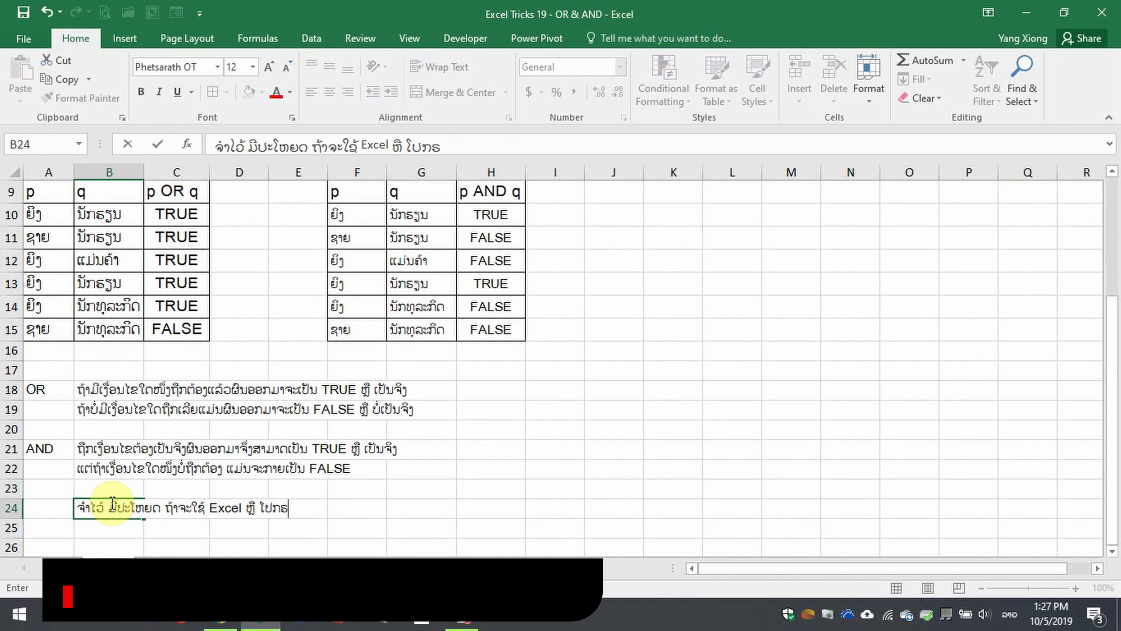
{"action": "key", "text": "BackSpace"}
{"action": "key", "text": "BackSpace"}
{"action": "type", "text": "ແກຣ"}
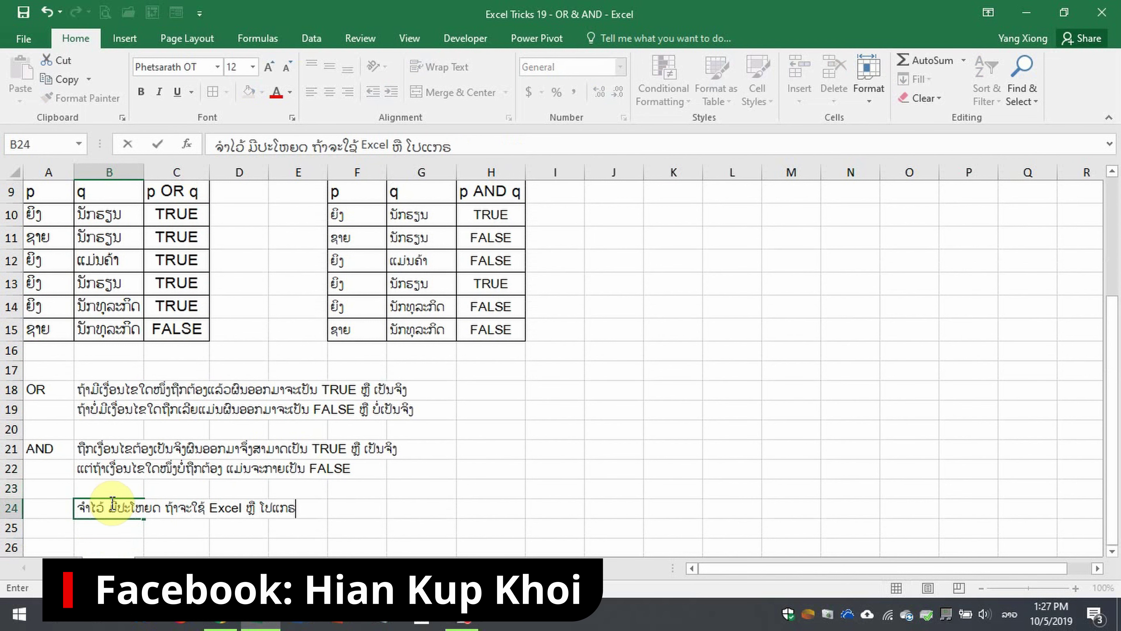
{"action": "type", "text": "ມ"}
{"action": "key", "text": "BackSpace"}
{"action": "type", "text": "ື່ນໆ"}
{"action": "key", "text": "ctrl+Return"}
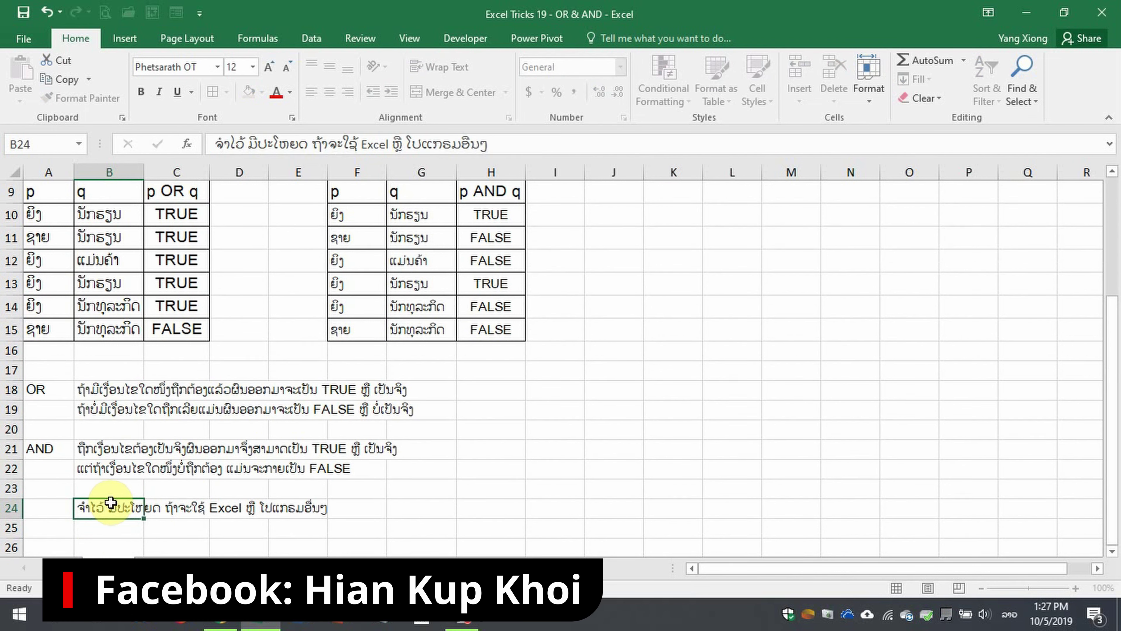
{"action": "left_click", "coordinate": [444, 496]}
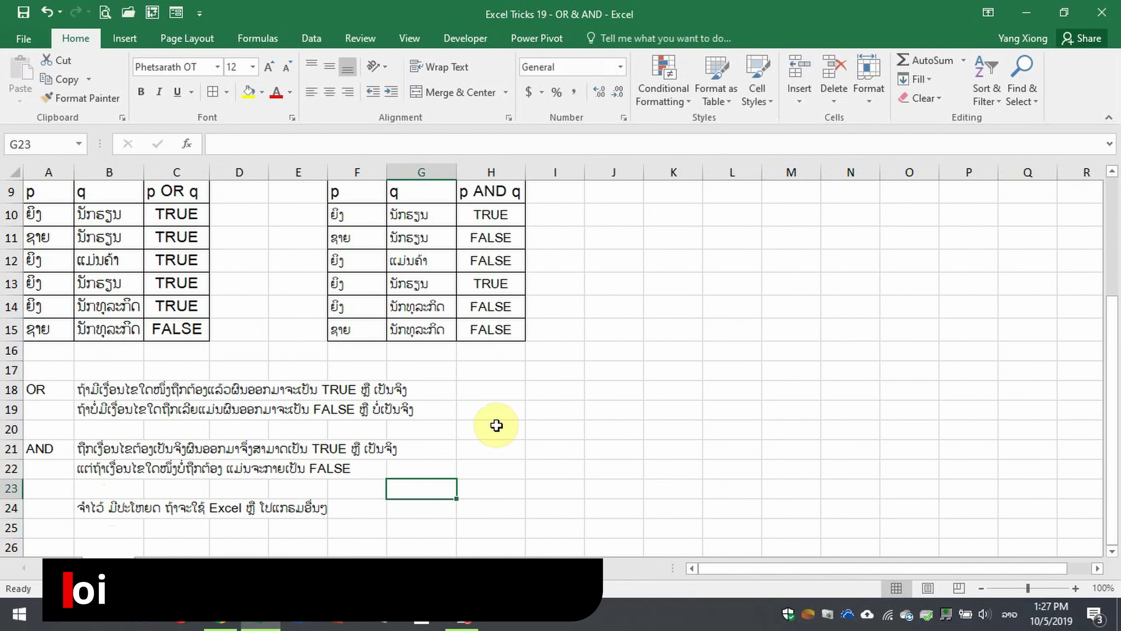
{"action": "scroll", "coordinate": [495, 422], "scroll_direction": "up", "scroll_amount": 2}
{"action": "scroll", "coordinate": [496, 426], "scroll_direction": "up", "scroll_amount": 1}
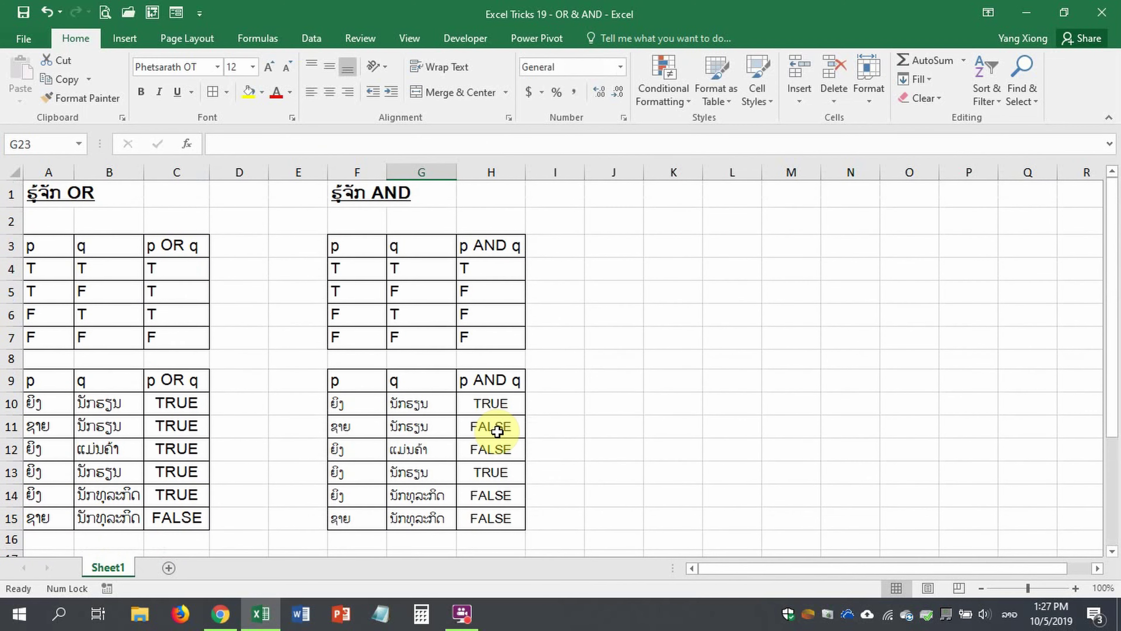